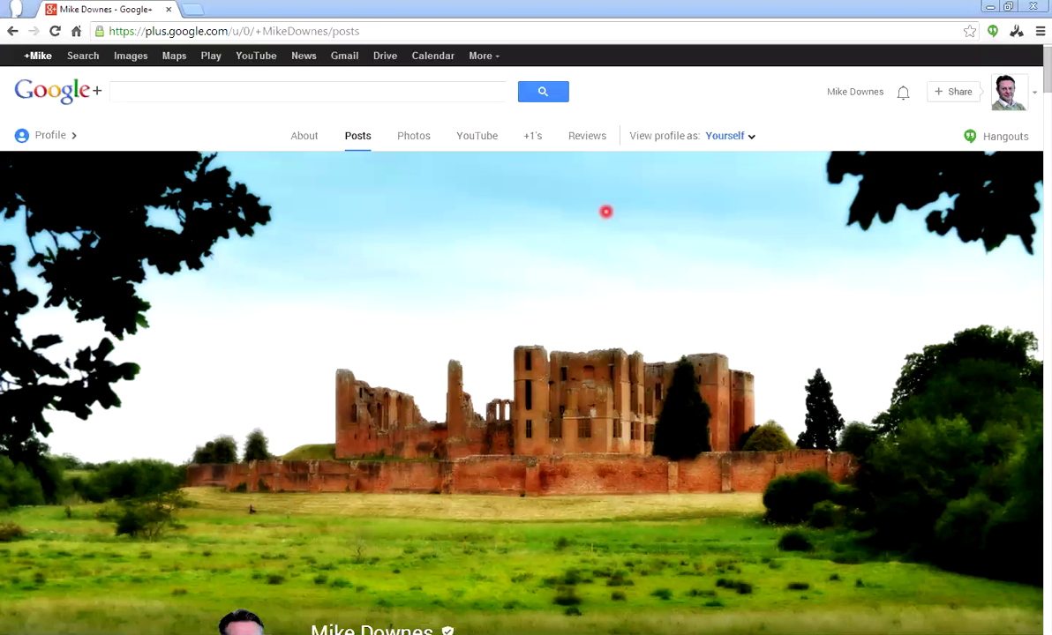
- Go to the Events page from the Google+ left navigation menu
mouse_move(49, 135)
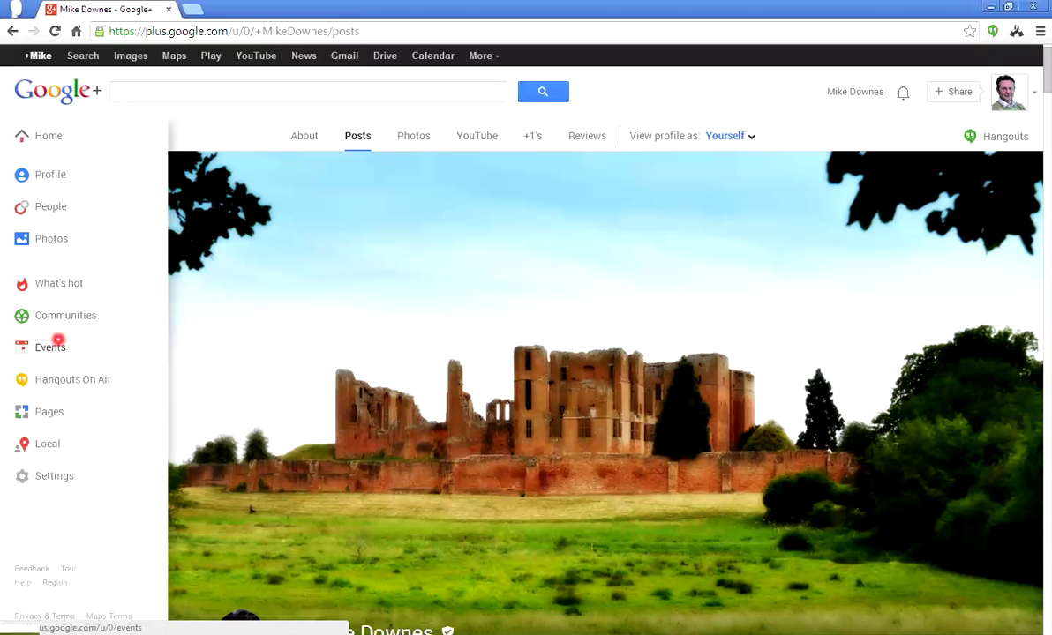
left_click(58, 341)
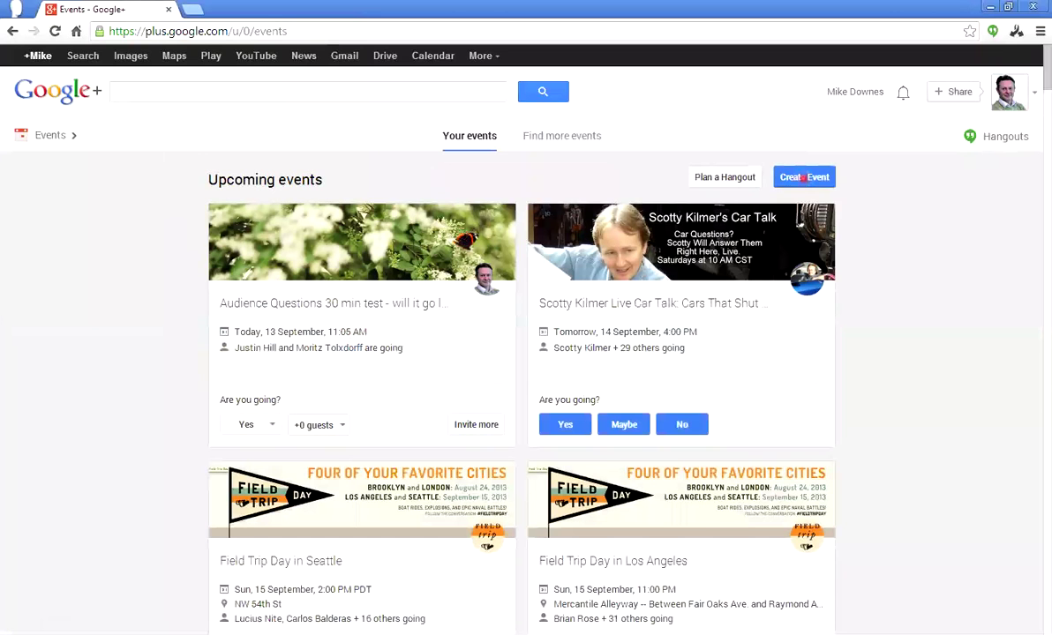
- Create a new event and paste the title 'Audience Questions 30 min Test 2 - will it go longer?'
left_click(803, 178)
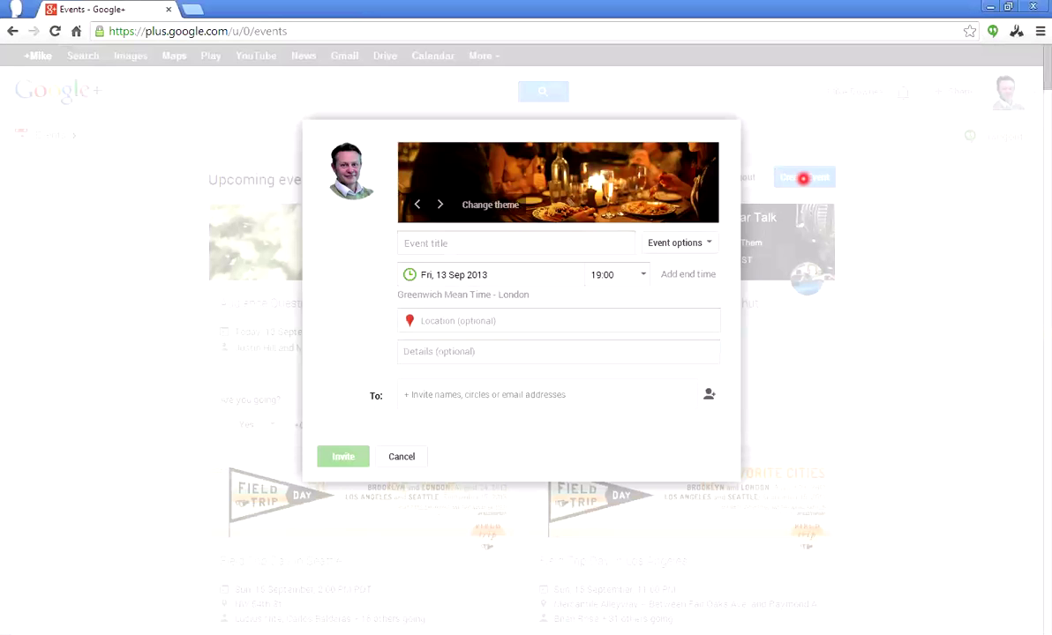
left_click(528, 243)
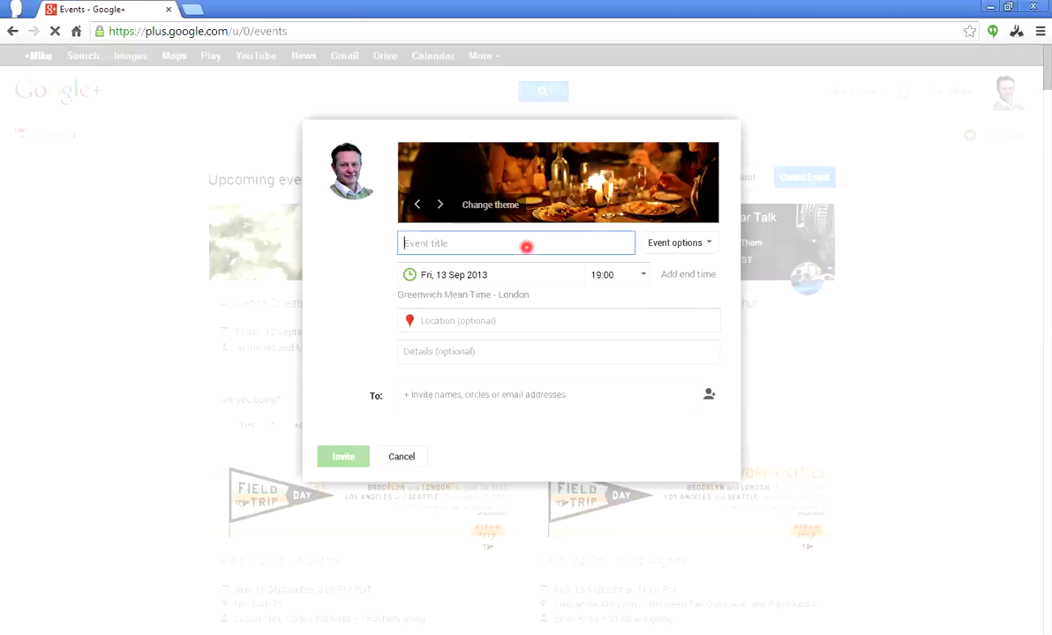
type("Audience Questions 30 min Test 2 - will it go longer?")
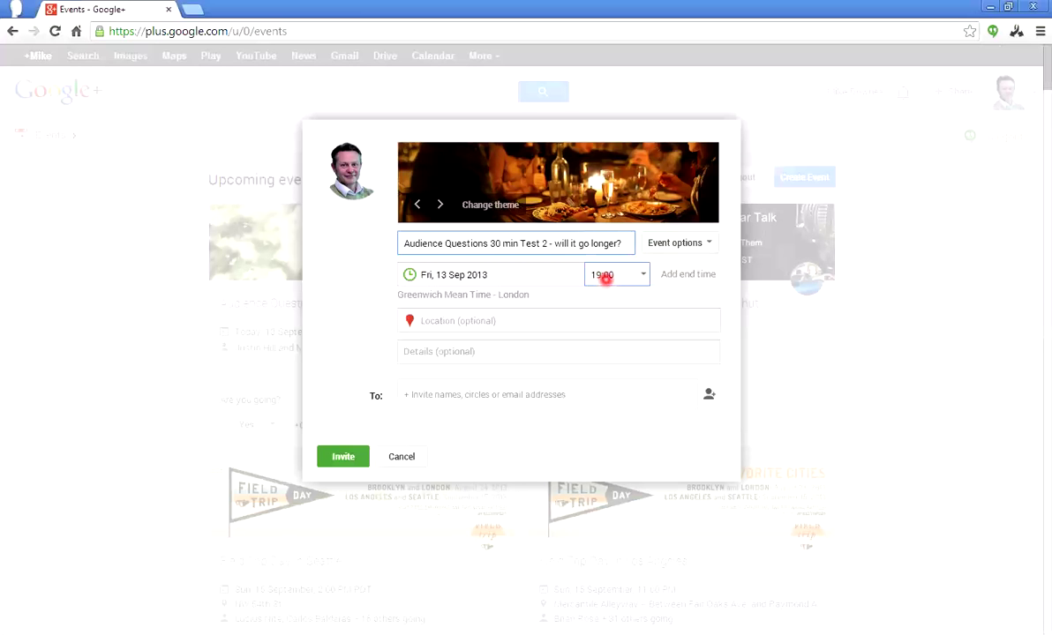
- Schedule the event for 13 Sep 2013, starting 12:40 with an end time of 14:40
left_click(623, 275)
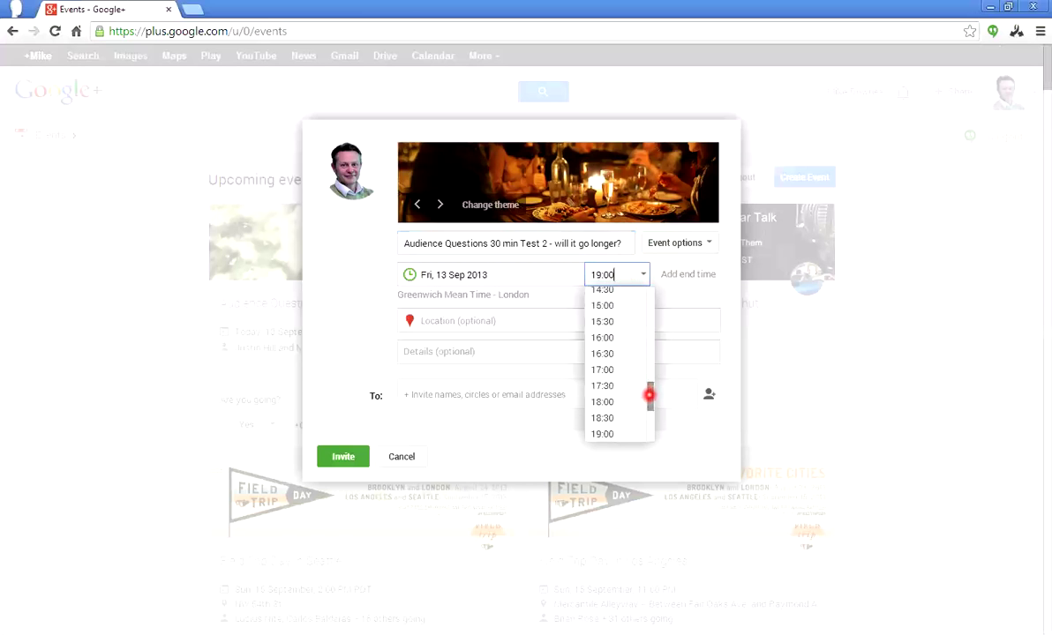
left_click_drag(649, 396, 649, 378)
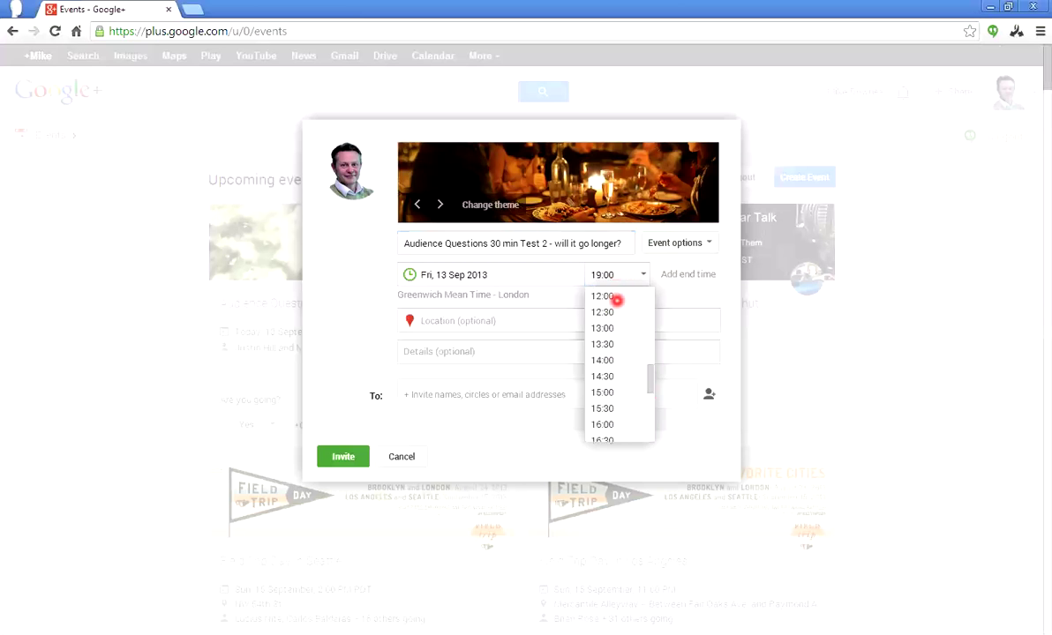
left_click(618, 296)
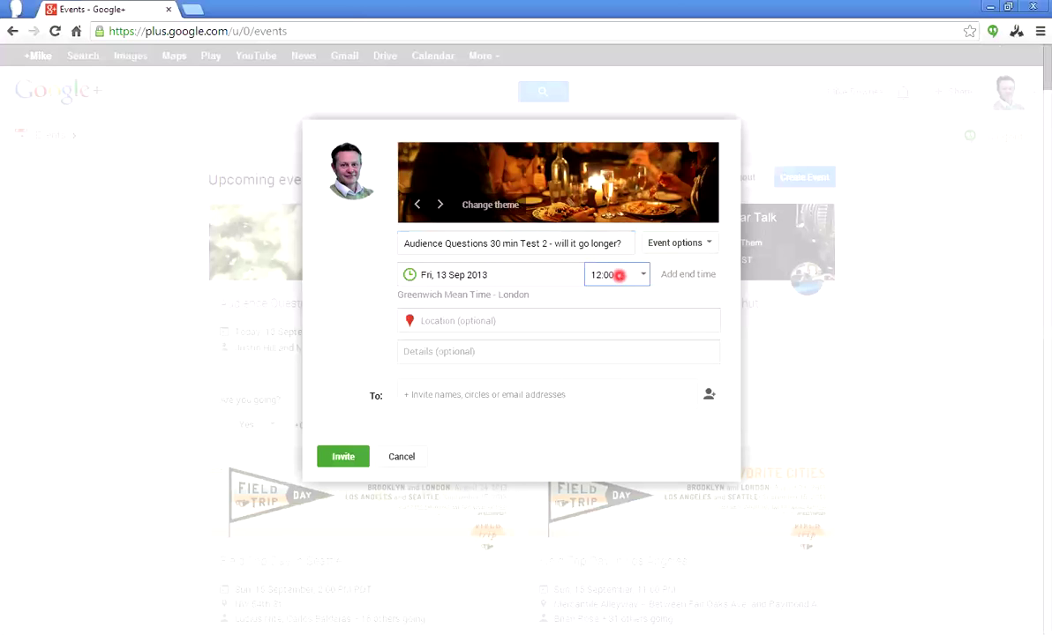
left_click(619, 276)
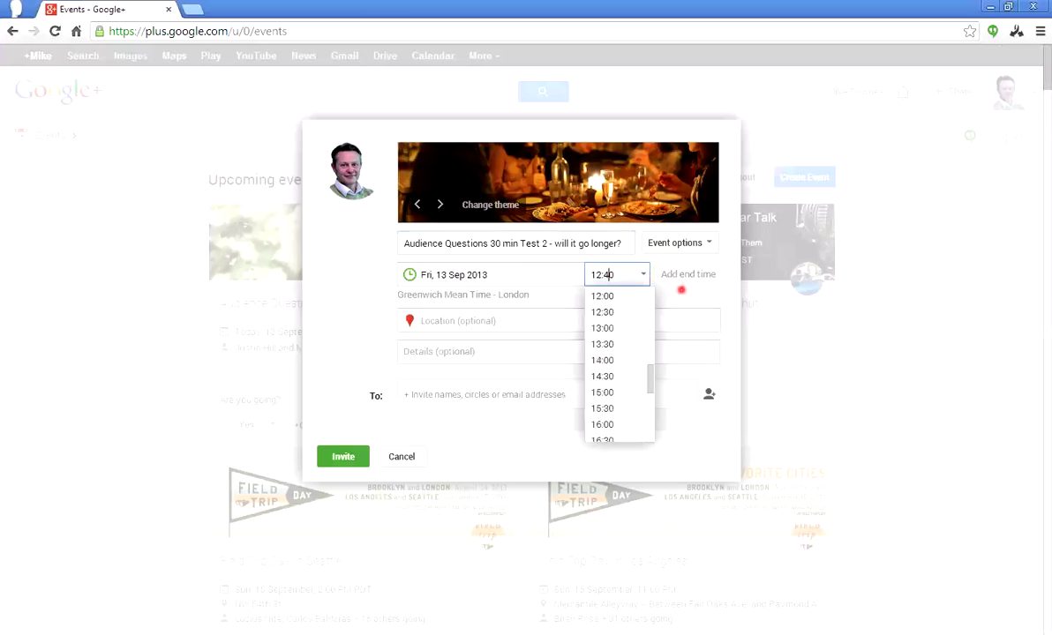
left_click(681, 290)
left_click(682, 275)
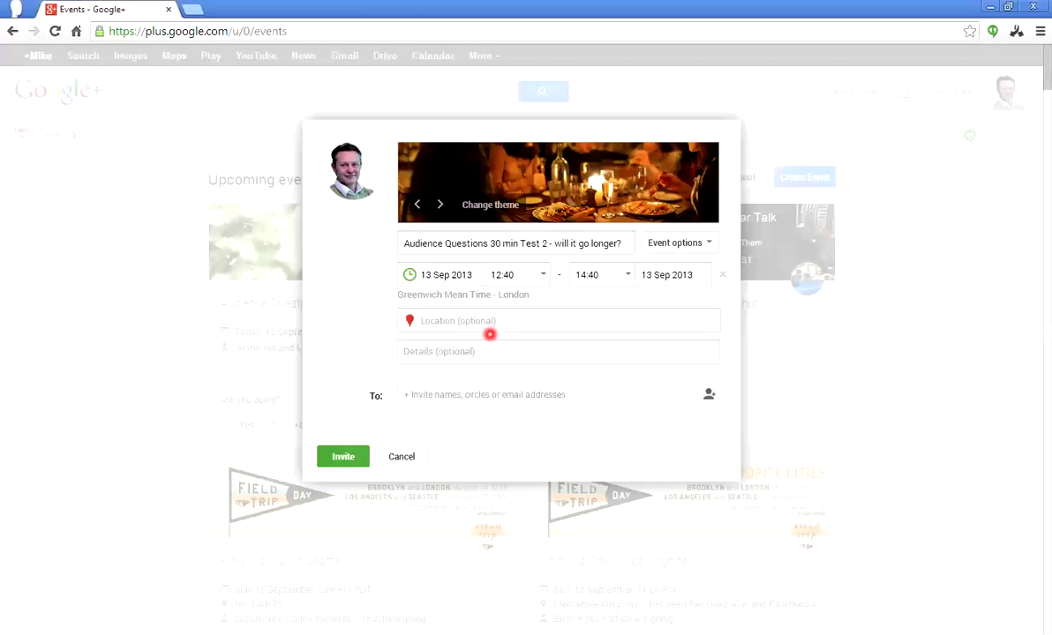
left_click(489, 348)
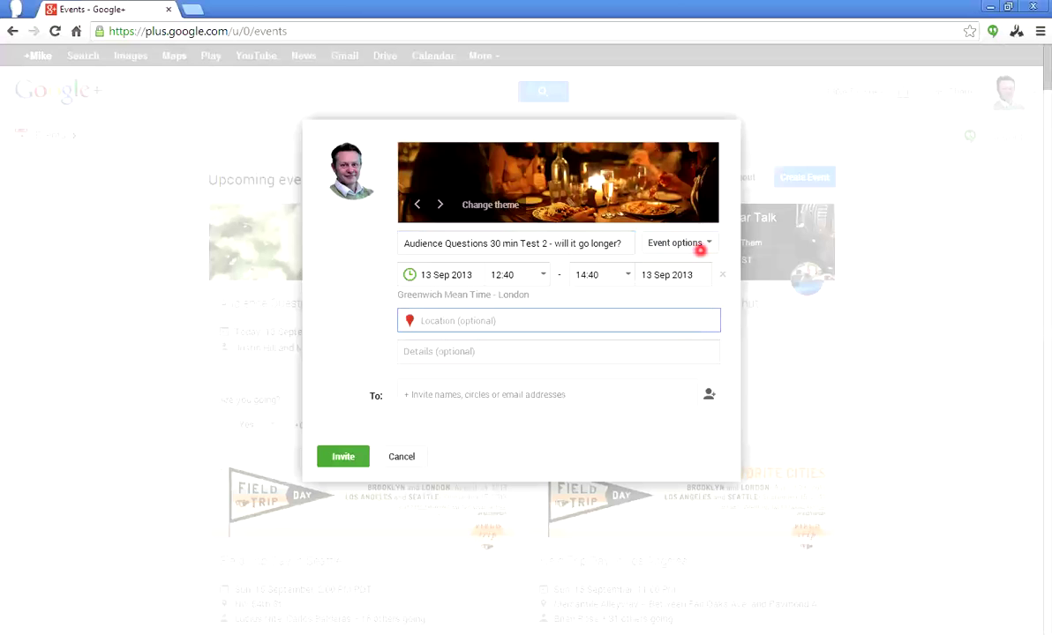
- Turn on Show more options under Advanced to reveal the Website, Ticket seller, YouTube and Transit fields
left_click(697, 244)
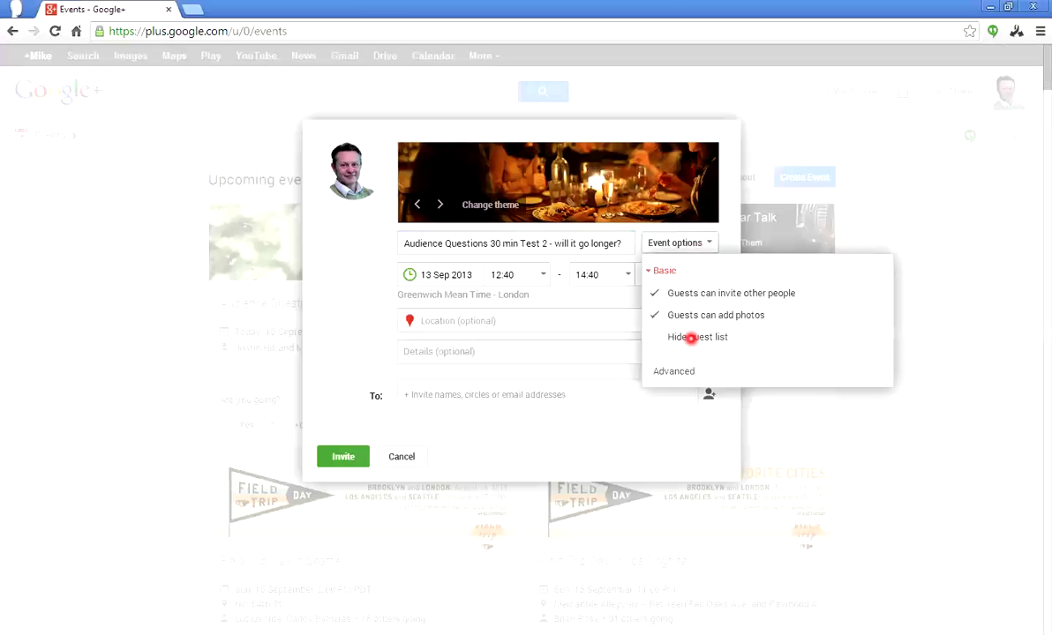
left_click(677, 371)
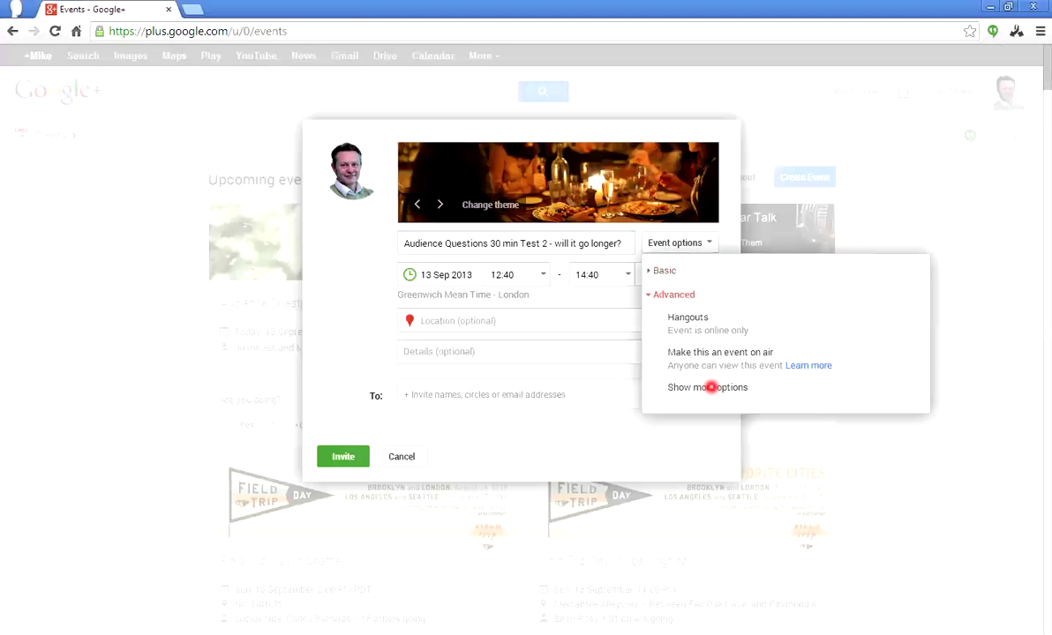
left_click(708, 388)
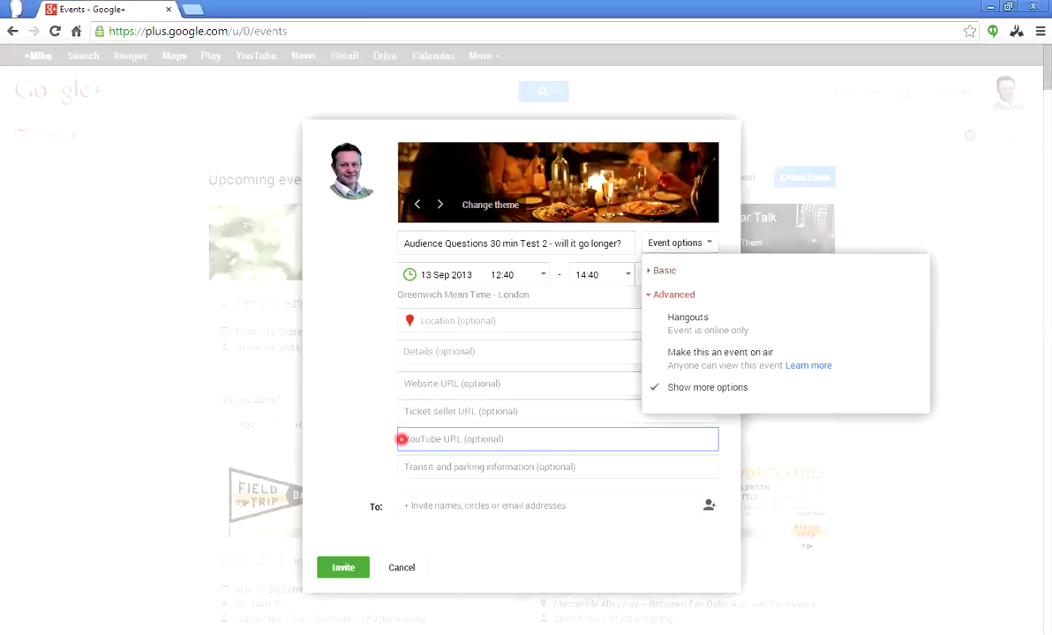
left_click(433, 439)
left_click(364, 440)
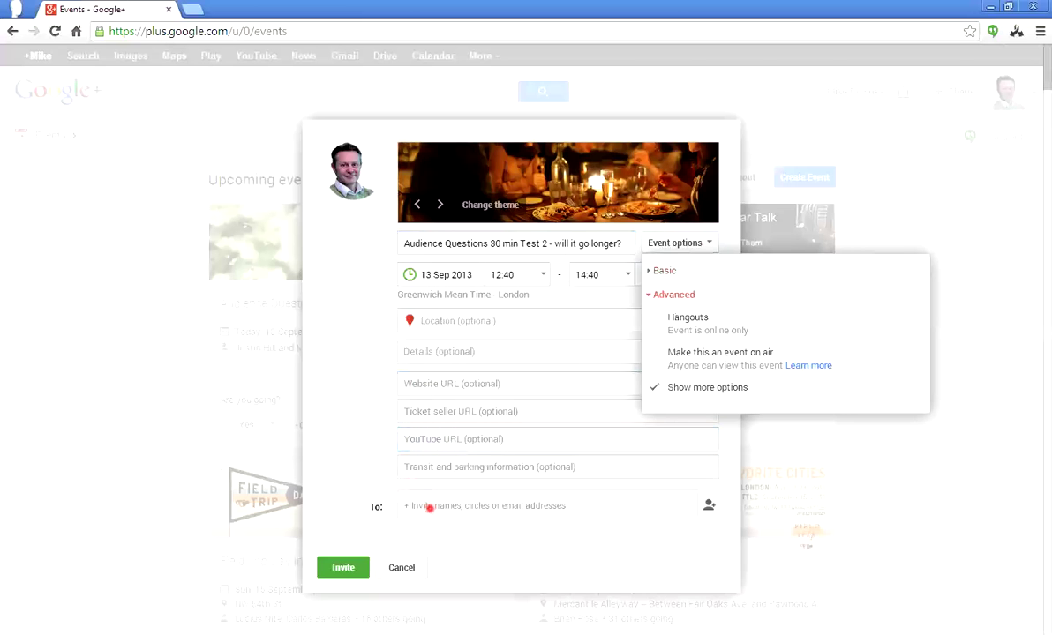
- Add Public as the event's invited audience
left_click(428, 504)
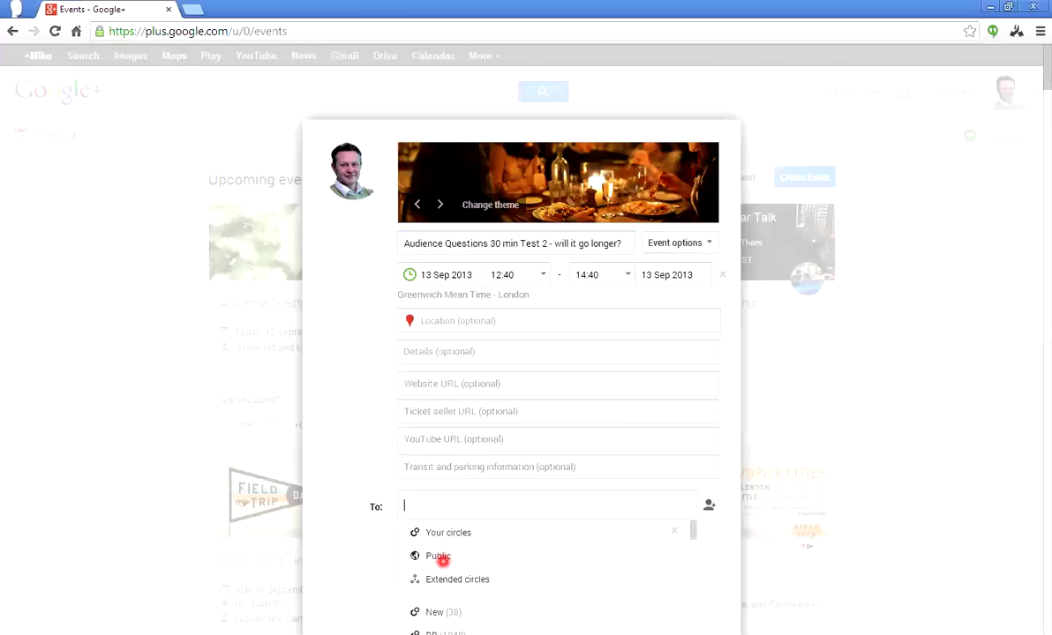
left_click(439, 556)
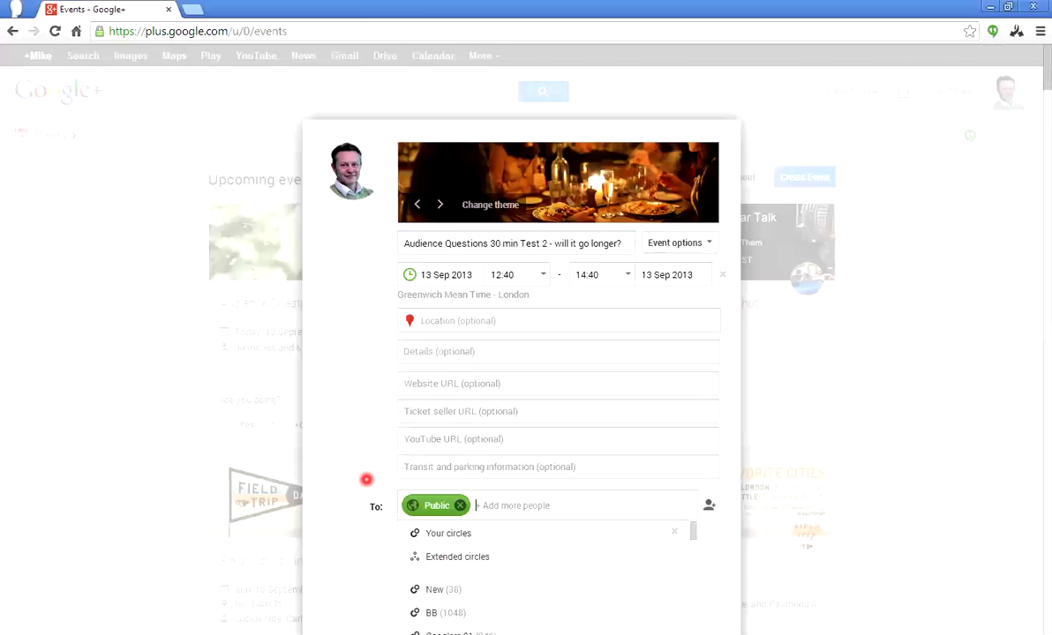
left_click(366, 479)
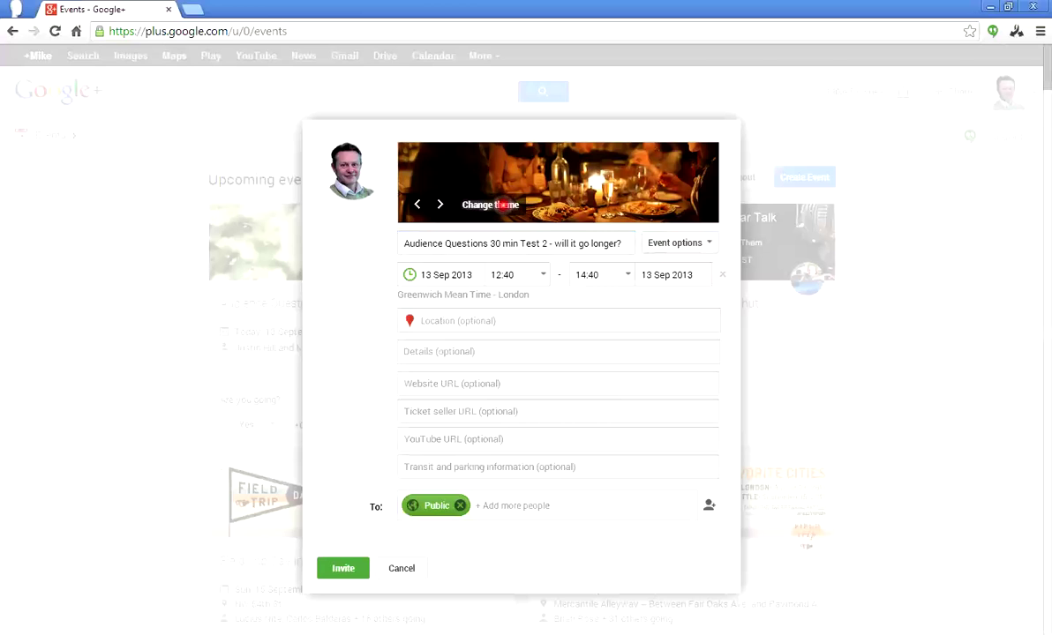
- Set the seasonal river-and-rocks picture as the event's theme banner
left_click(503, 205)
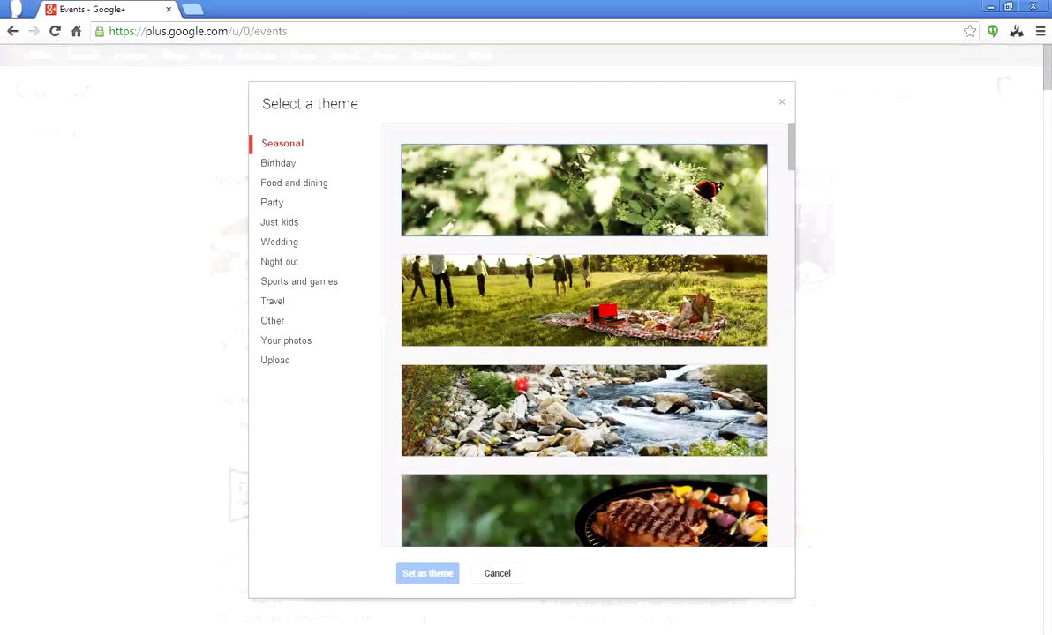
left_click(522, 387)
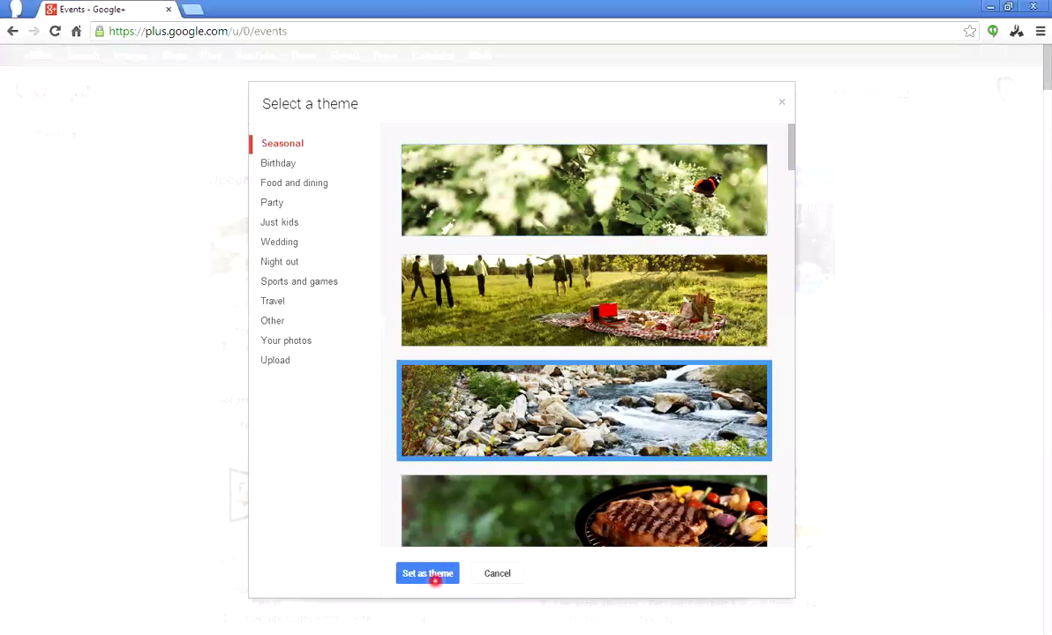
left_click(427, 574)
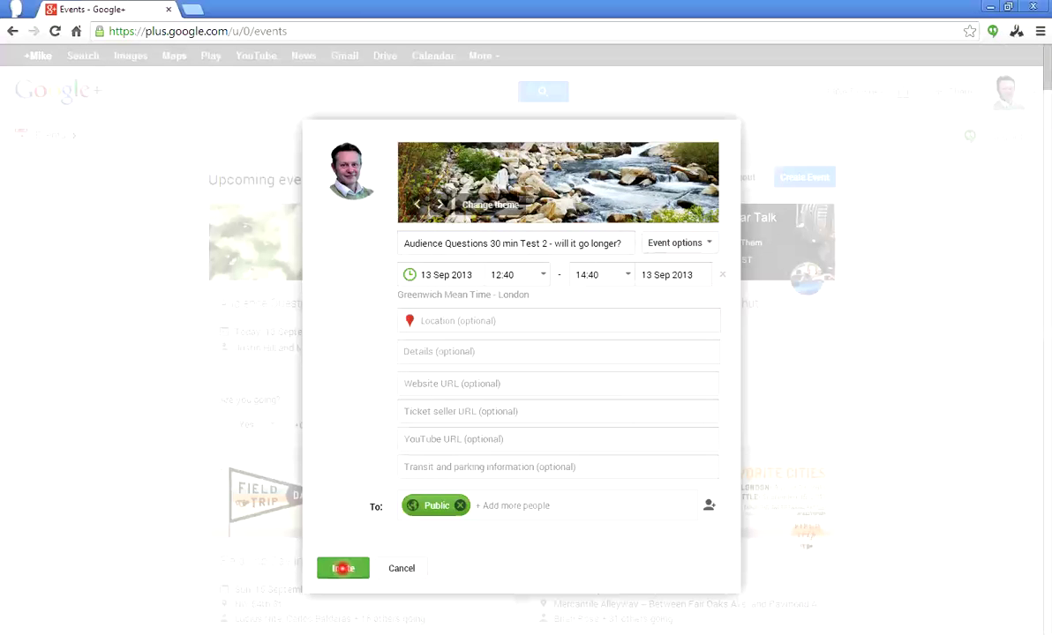
- Send the invitations to create the public event and review its page for 13 Sep, 12:40–2:40 PM
left_click(343, 568)
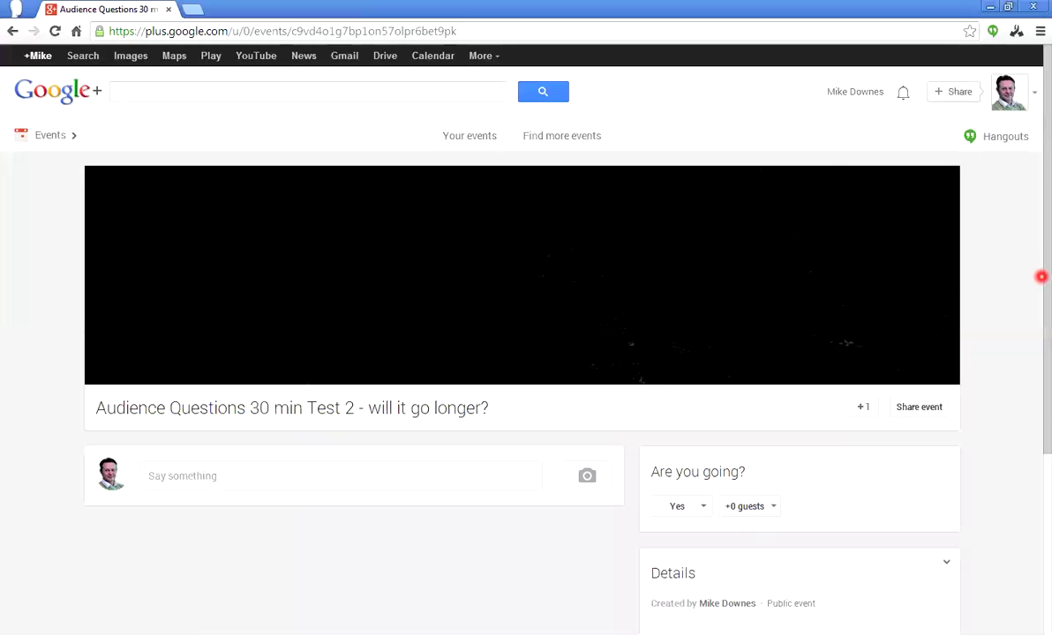
scroll(1036, 413, "down", 2)
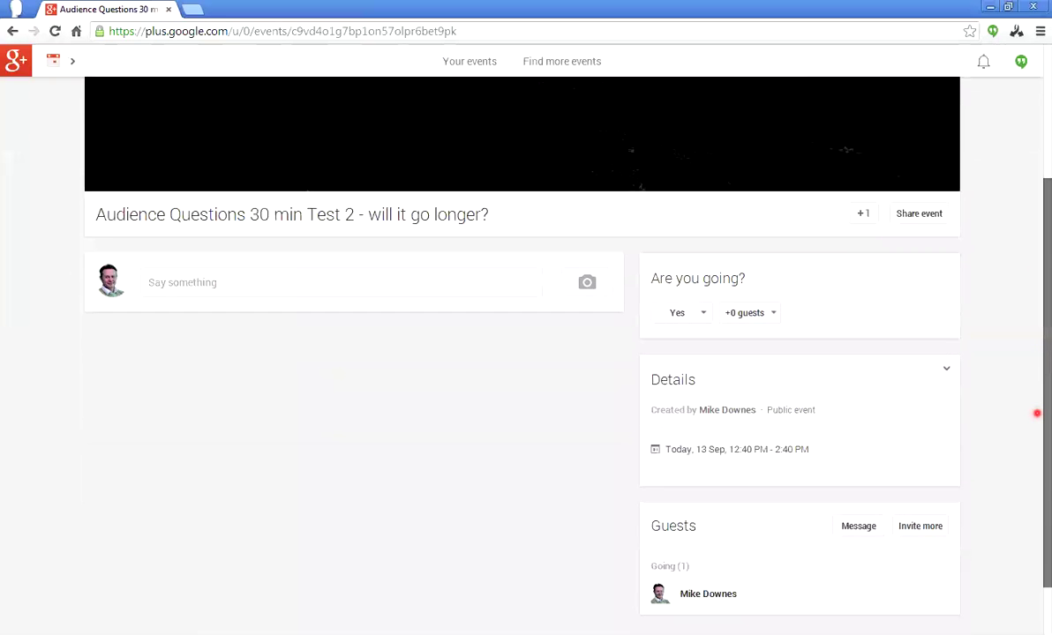
left_click_drag(1037, 414, 1036, 443)
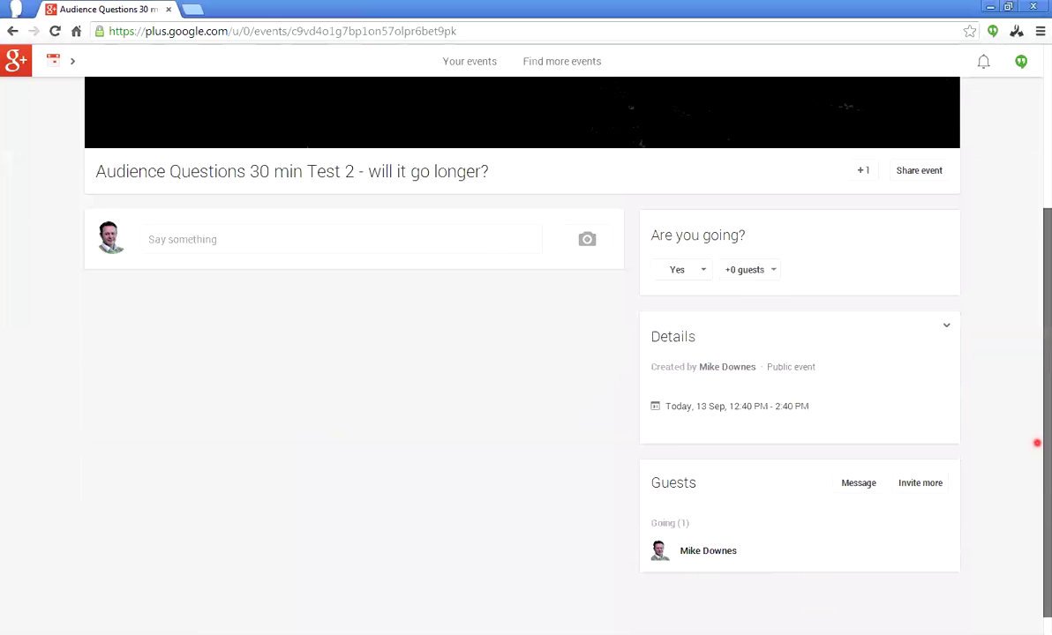
left_click_drag(1036, 443, 1021, 281)
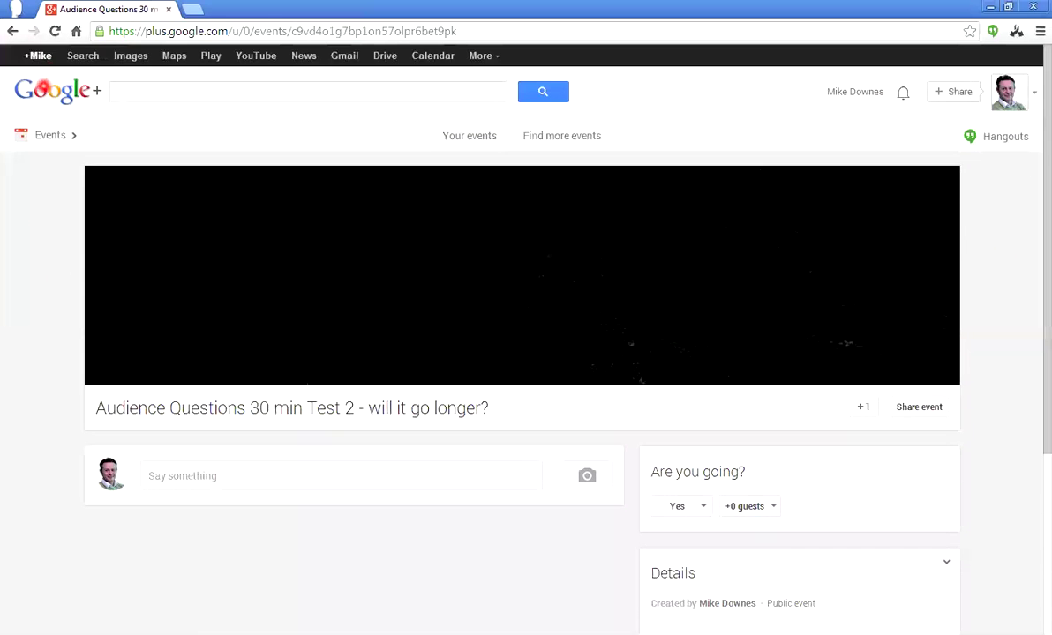
mouse_move(38, 124)
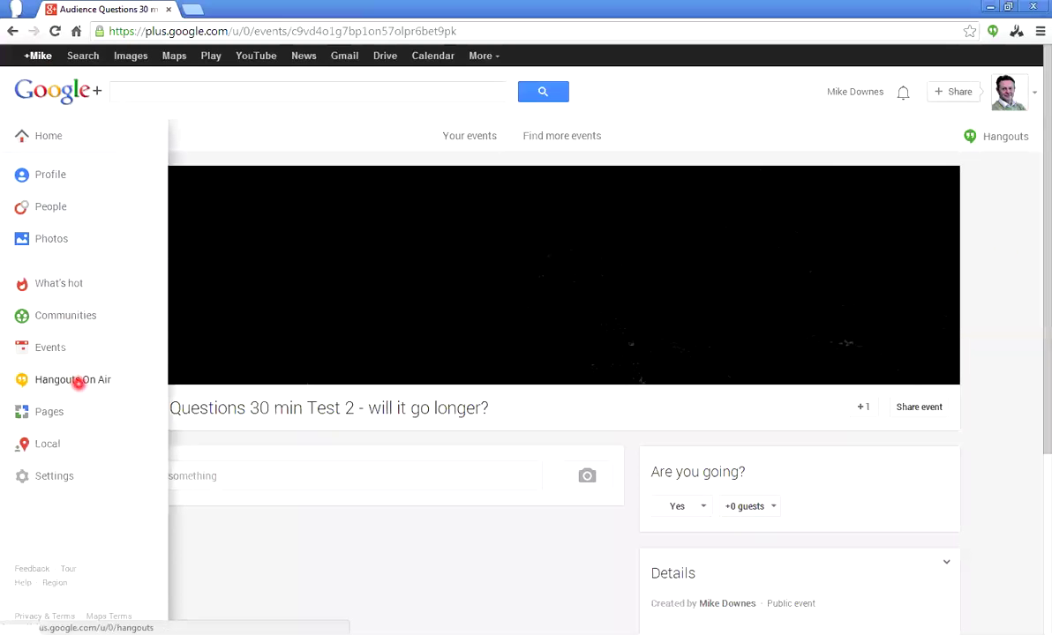
- From Hangouts On Air, start a broadcast named 'Audience Questions 30 min Test 2 - will it go longer?'
left_click(78, 381)
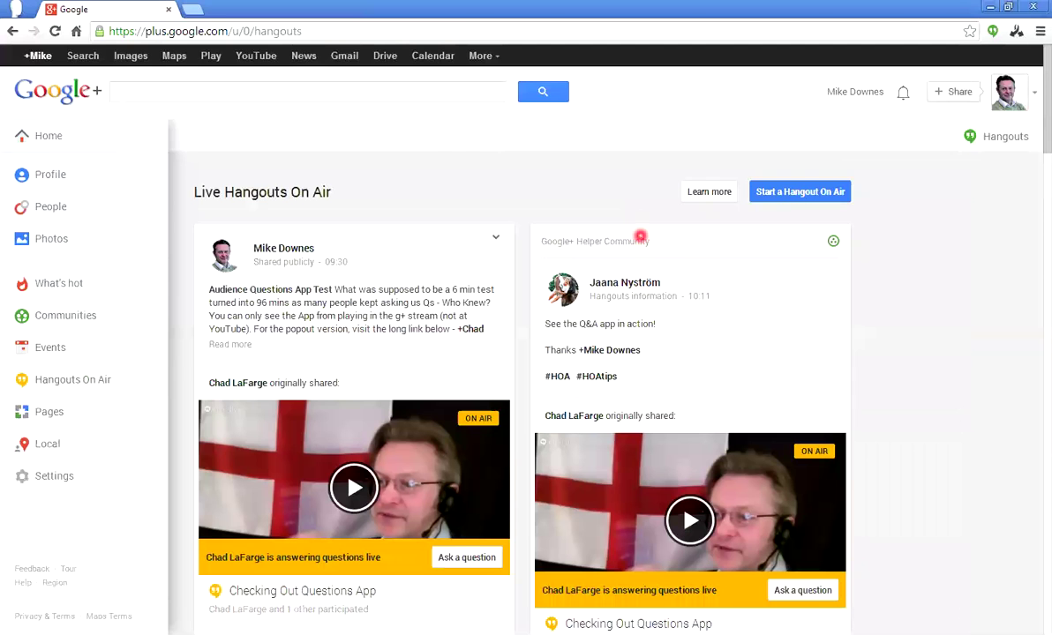
left_click(802, 192)
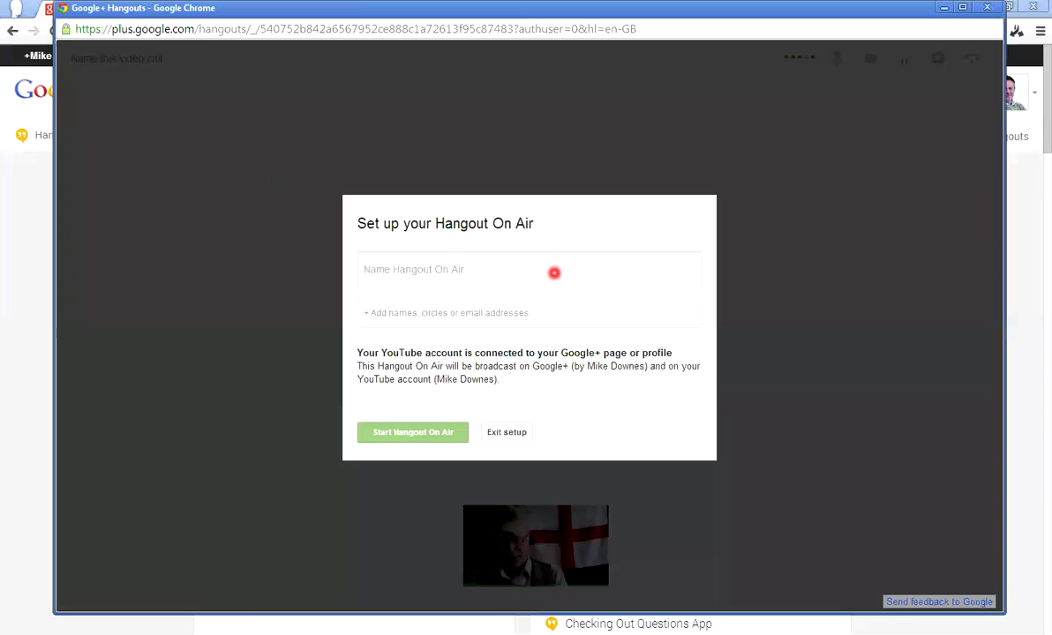
left_click(554, 269)
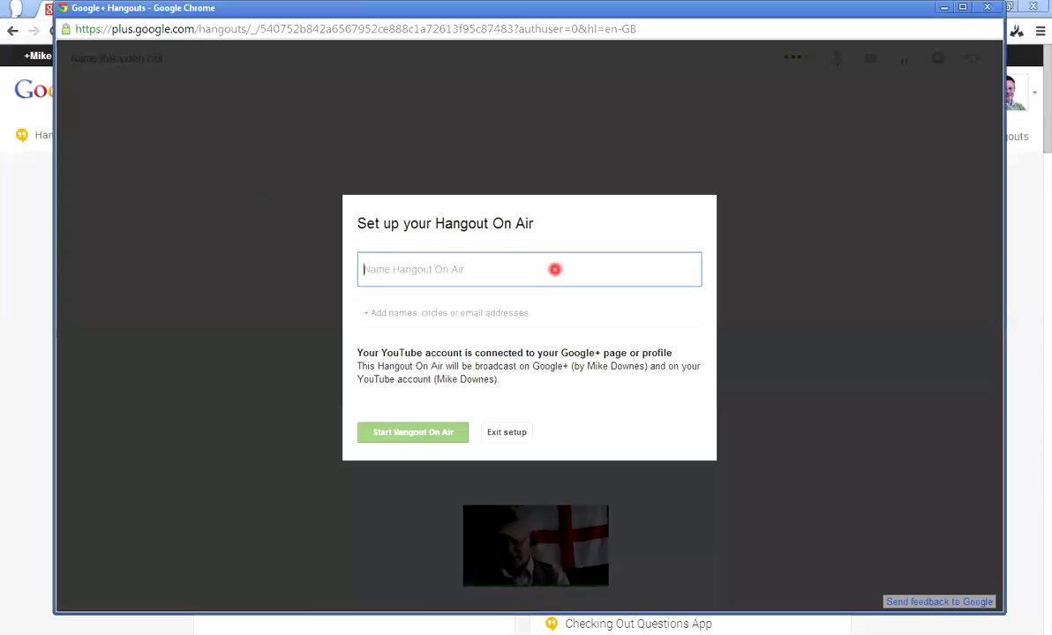
type("Audience Questions 30 min Test 2 - will it go longer?")
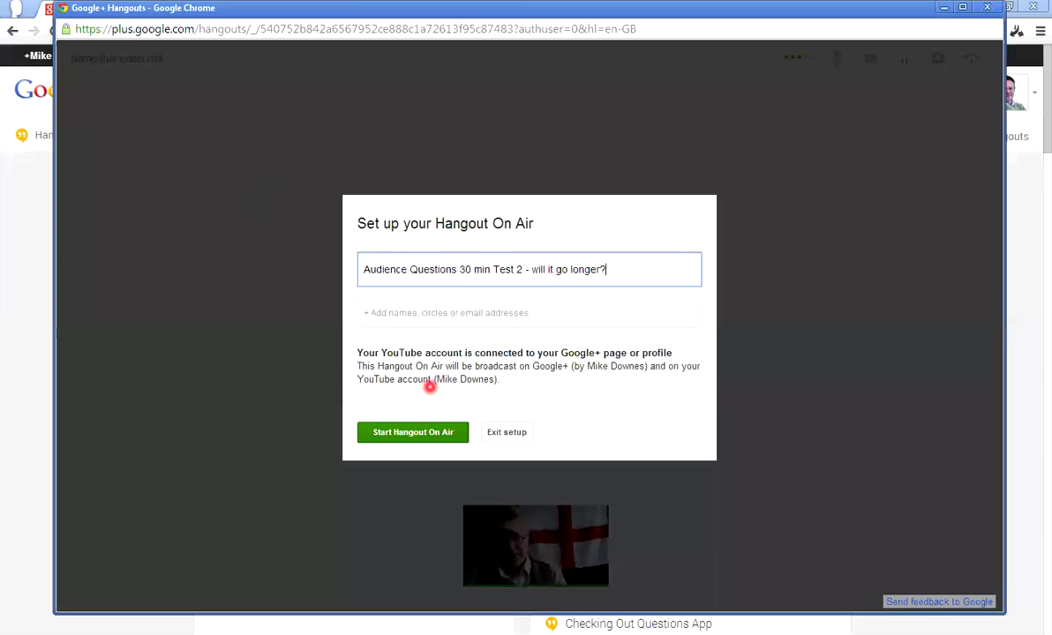
left_click(420, 430)
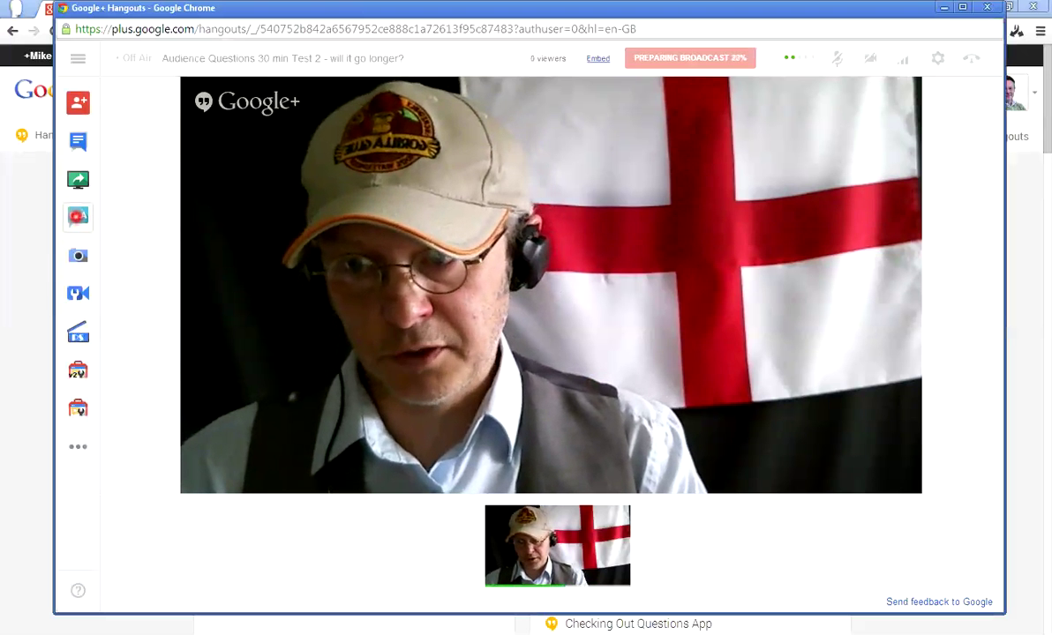
- Enable the Audience Questions app and confirm linking the hangout to the matching recent event
left_click(77, 216)
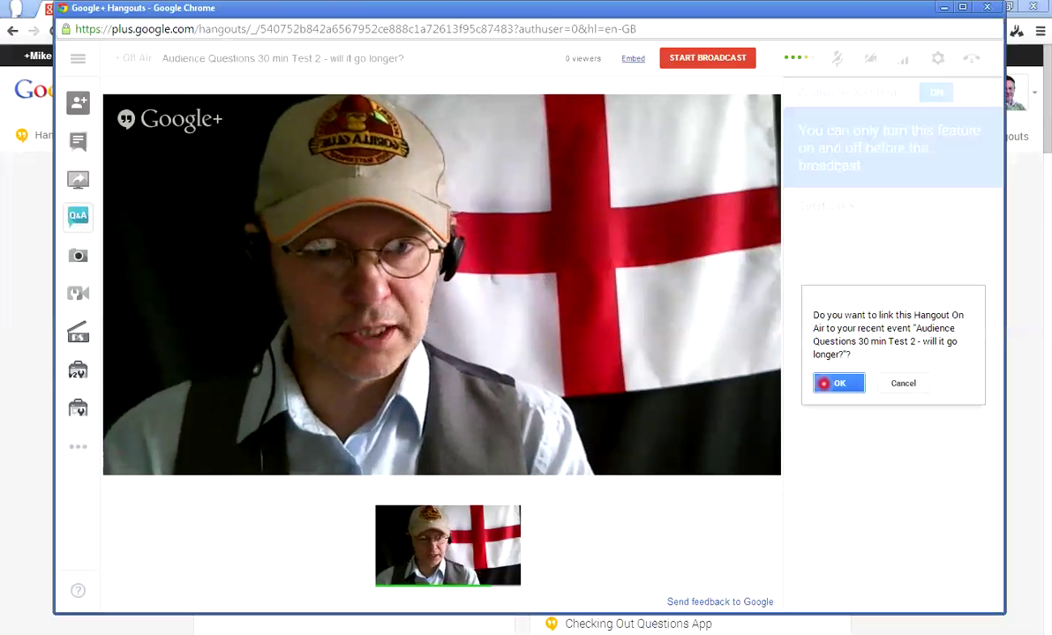
left_click(823, 383)
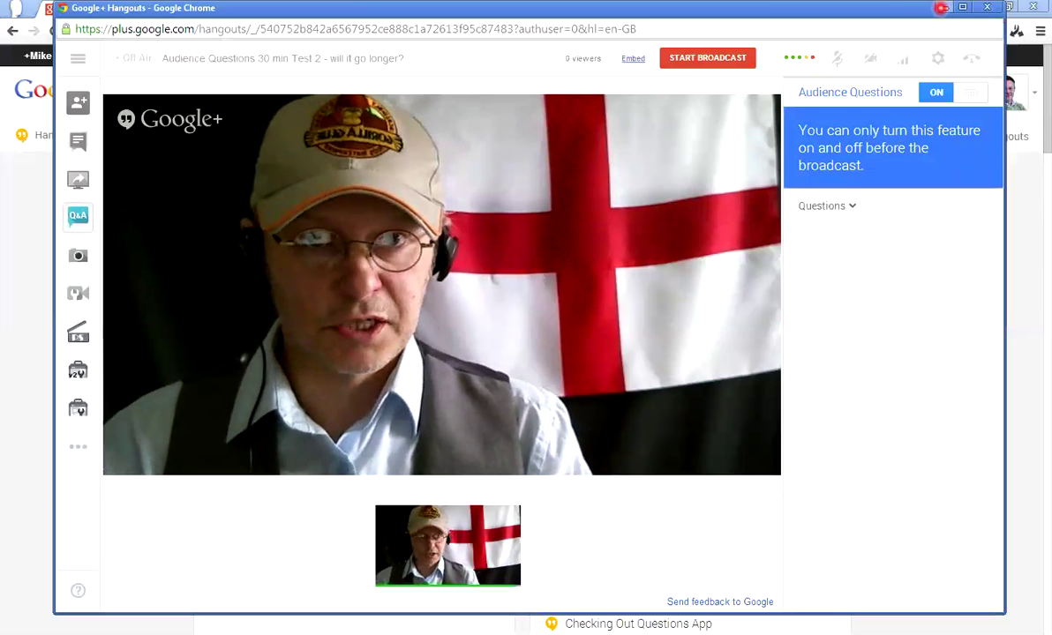
- Minimize the hangout window, then go to the Google+ profile page and reload it
left_click(940, 7)
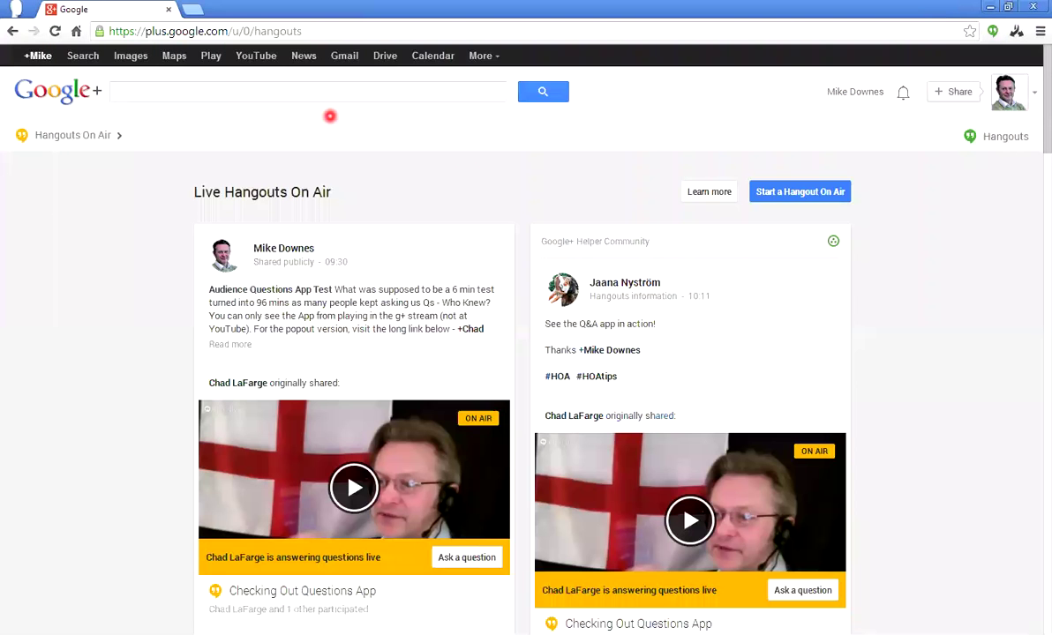
mouse_move(37, 138)
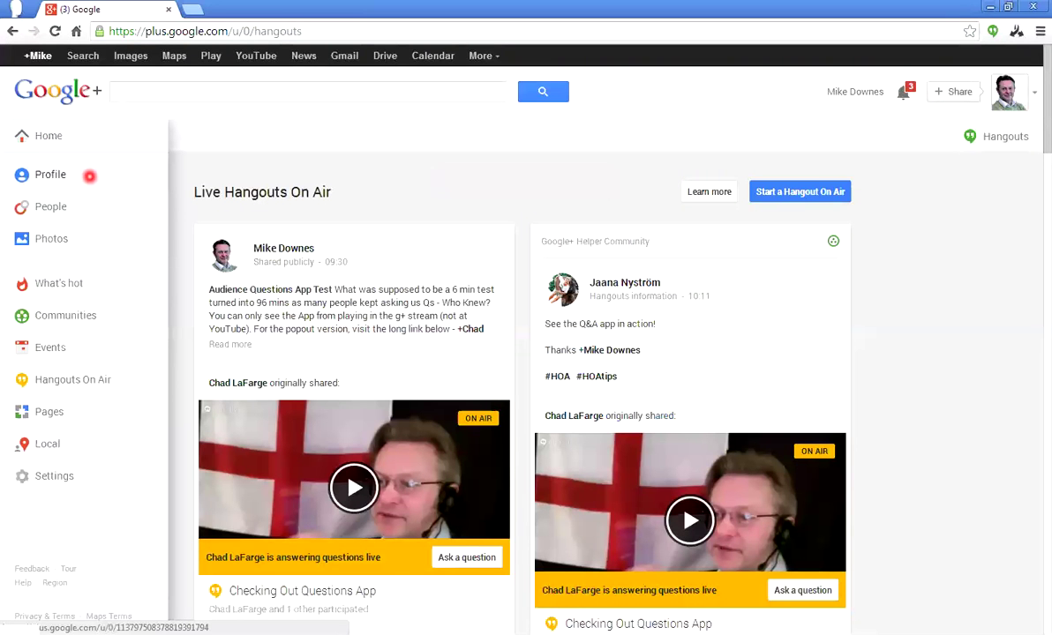
left_click(89, 176)
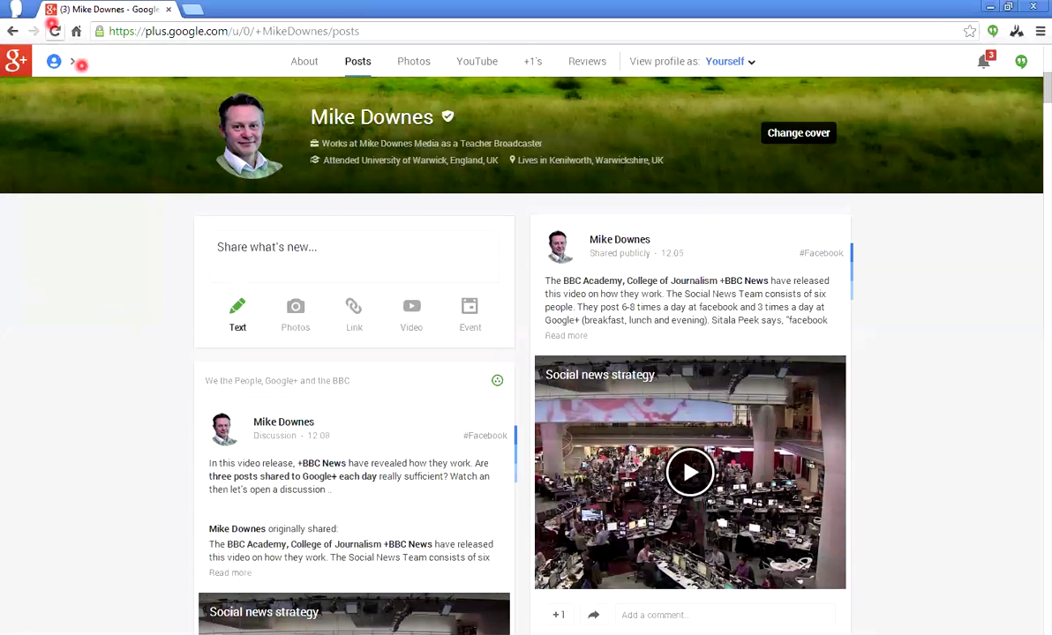
left_click(54, 31)
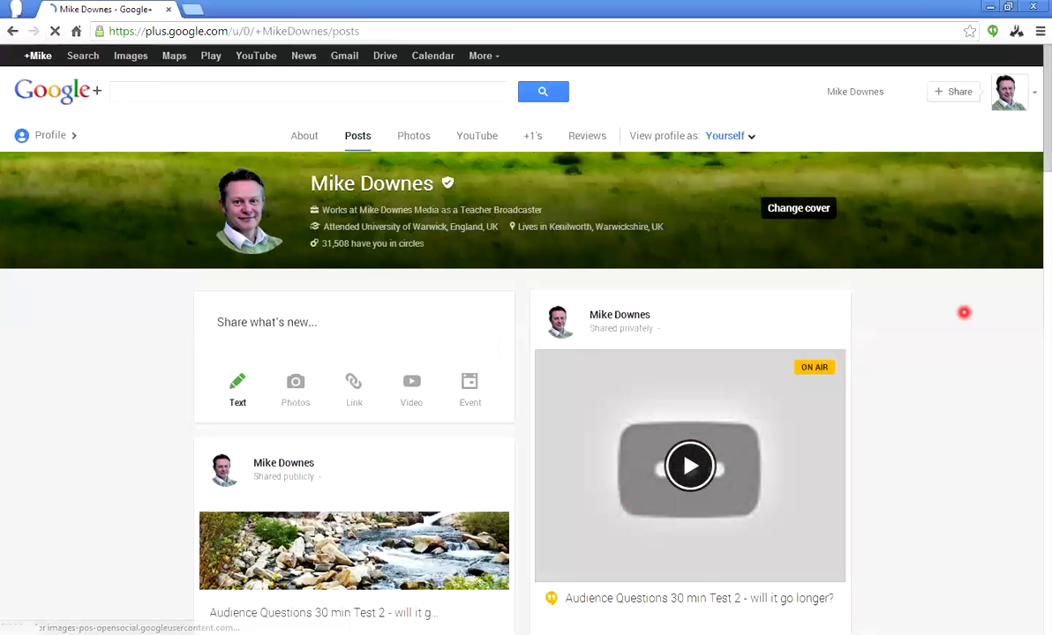
- Play the live ON AIR video post in the profile's post stream
scroll(1028, 152, "down", 1)
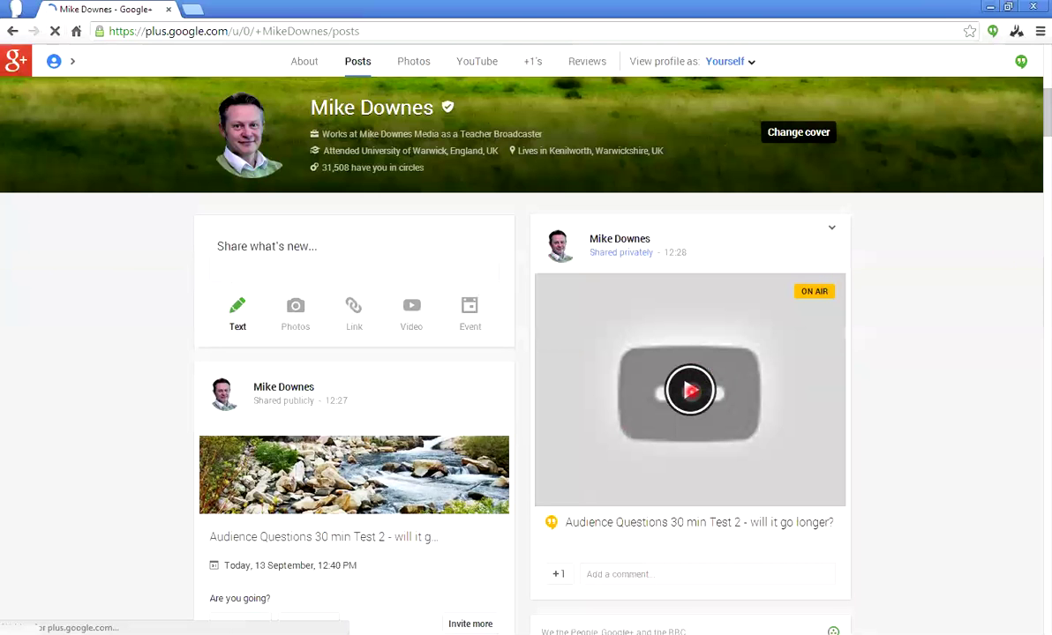
left_click(690, 390)
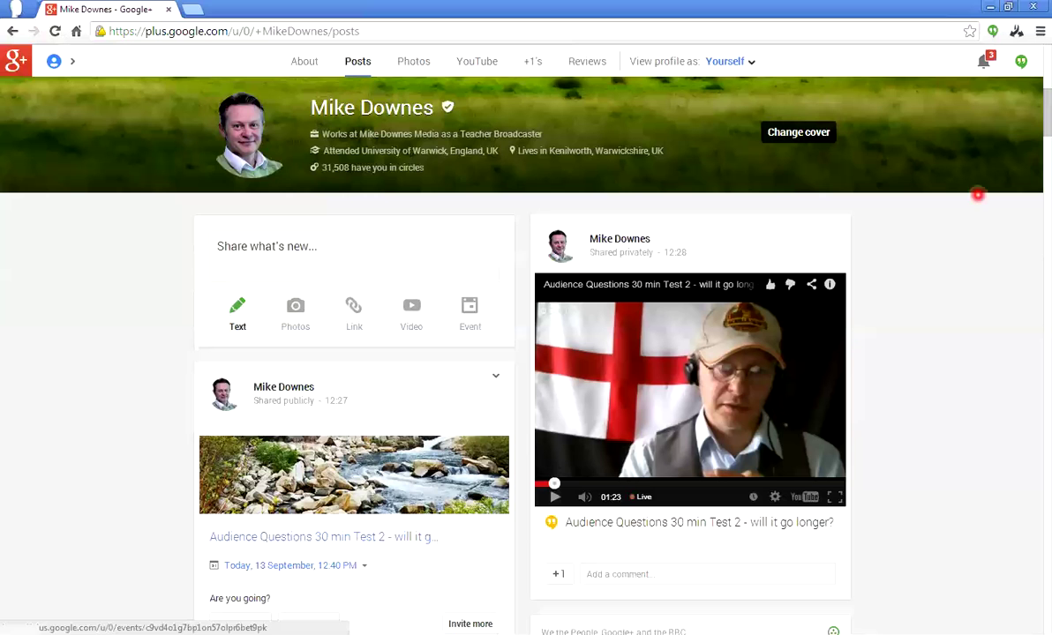
left_click_drag(1046, 122, 1046, 149)
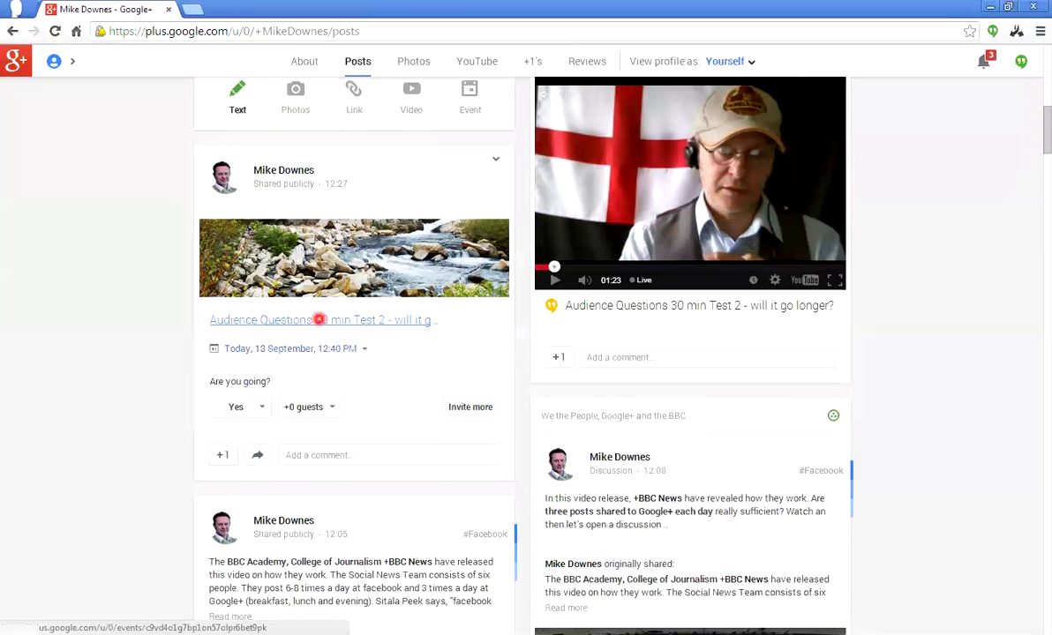
- Go from the event post to the river event's page and start its broadcast video
left_click(318, 320)
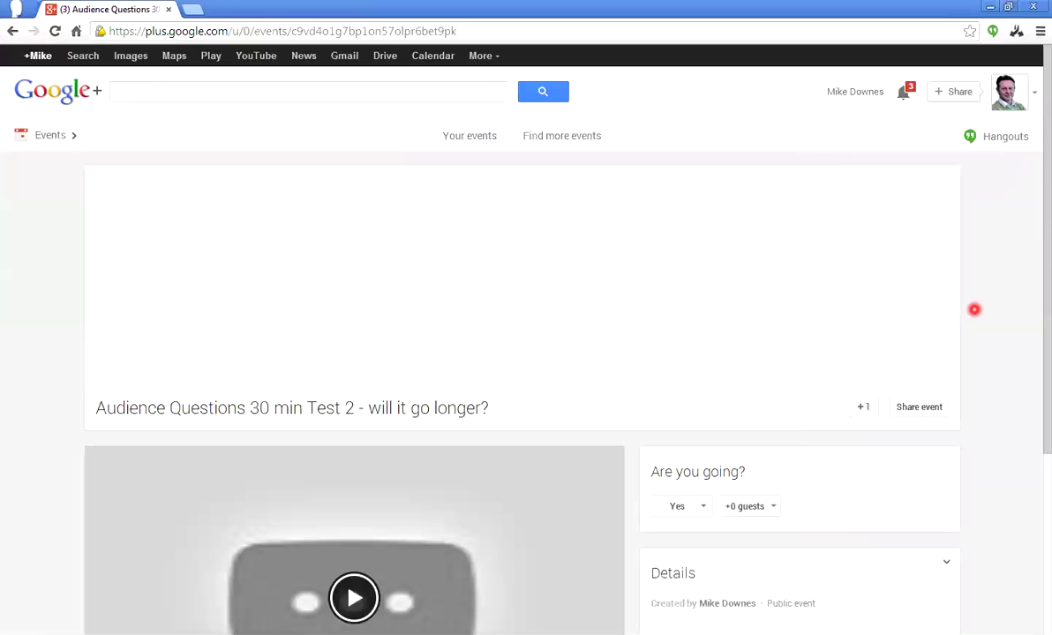
left_click(980, 310)
scroll(980, 309, "down", 1)
scroll(980, 310, "down", 2)
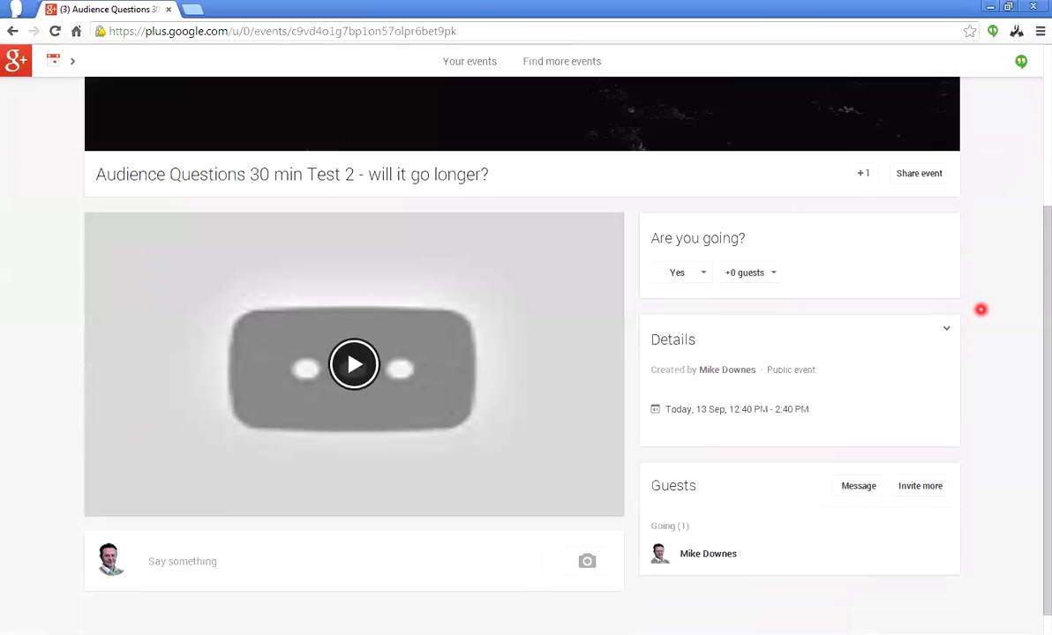
scroll(980, 309, "down", 1)
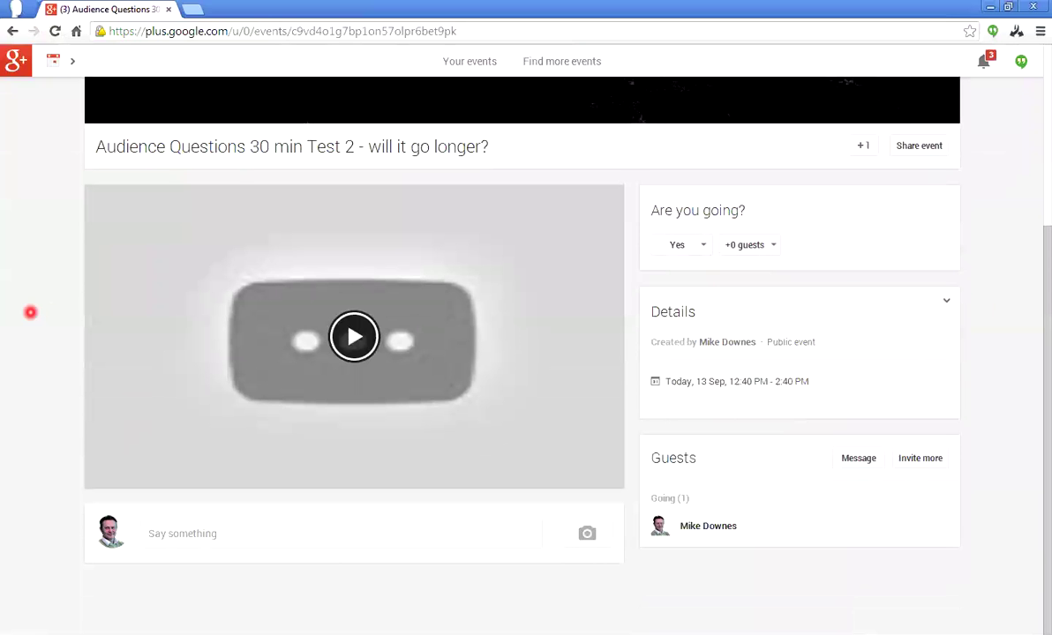
left_click(363, 324)
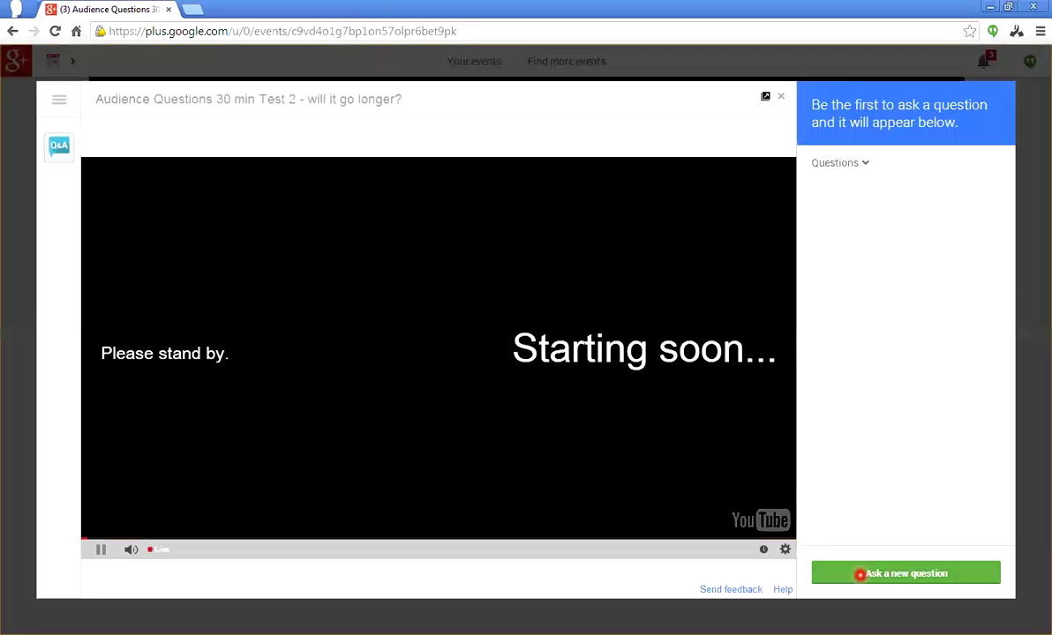
- Submit the audience question "Was Rome built in a day?"
left_click(859, 573)
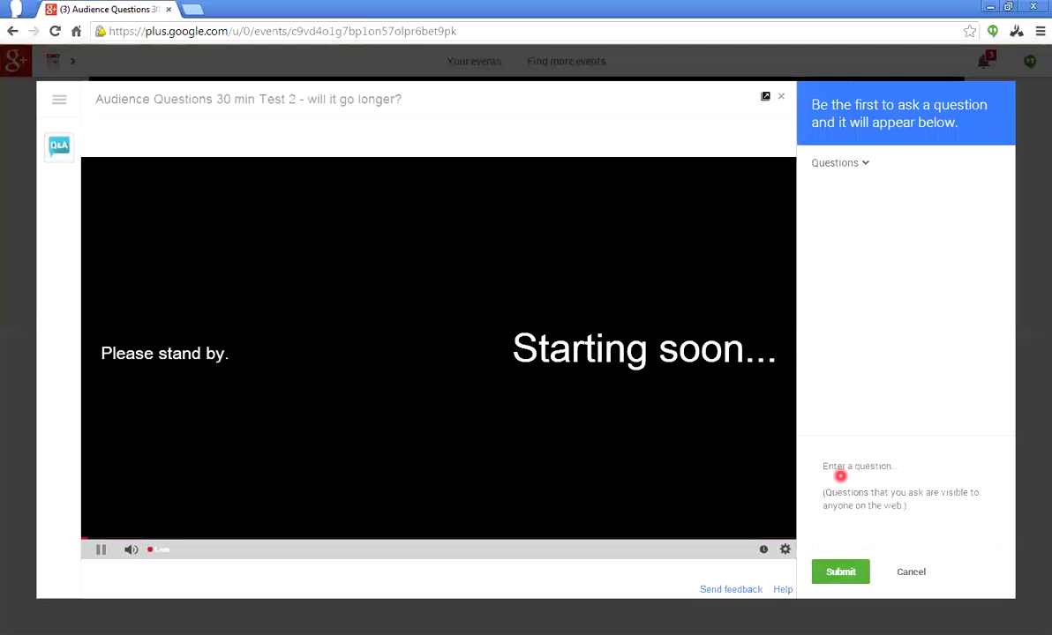
type("W")
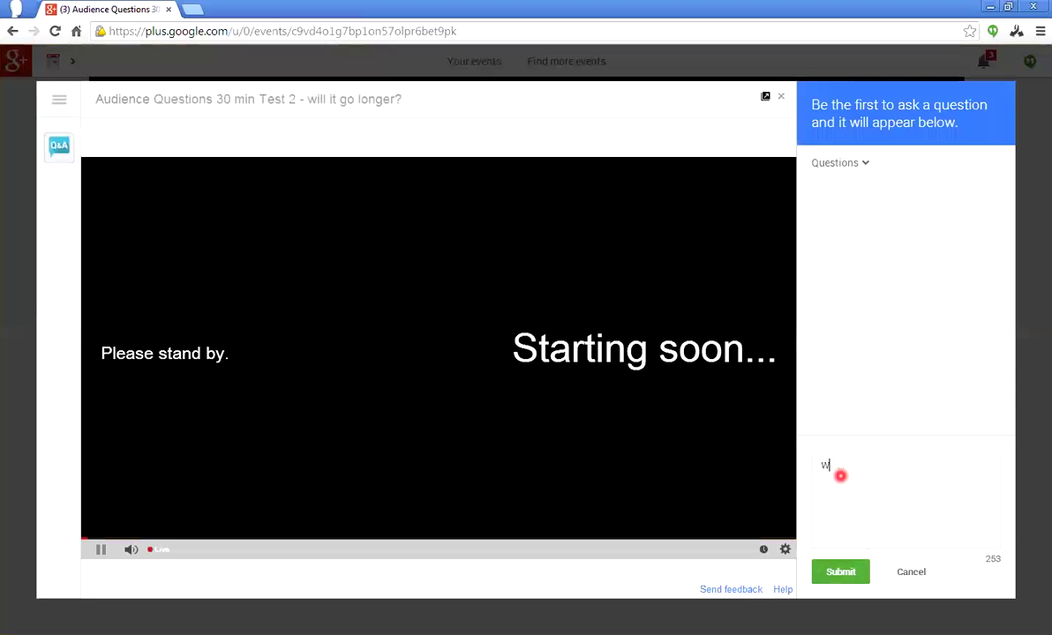
type("as Rome built in a day?")
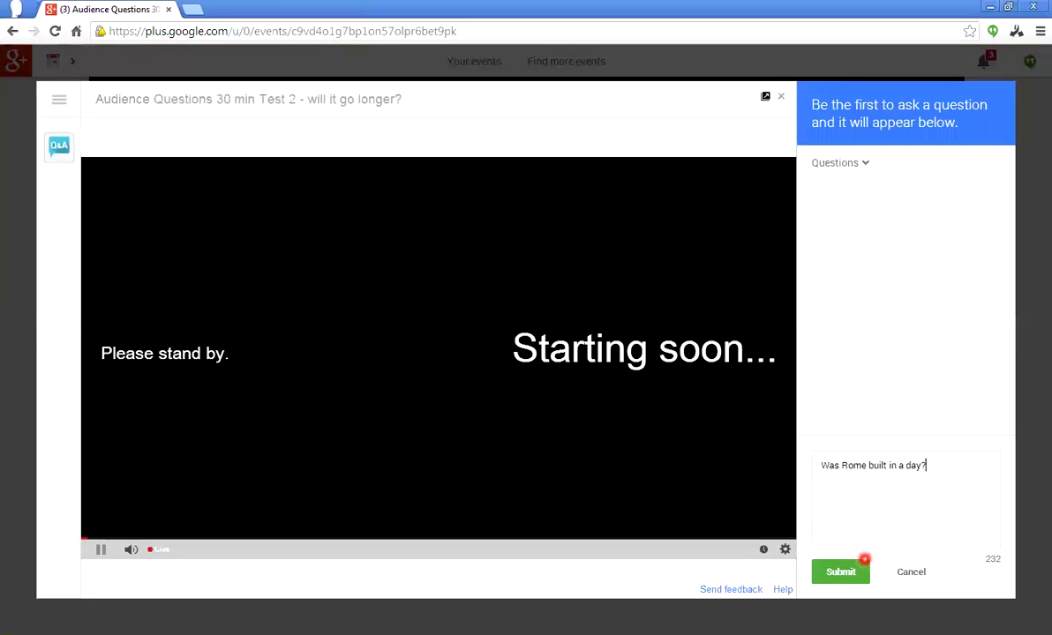
left_click(844, 571)
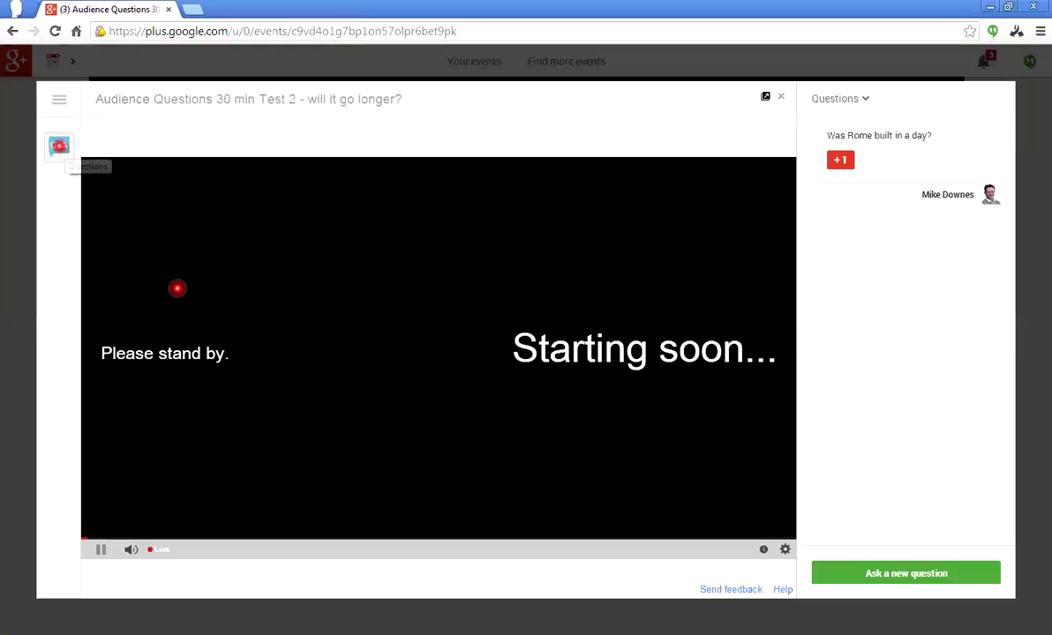
- Hide and reshow the questions panel, then close the broadcast viewer
left_click(59, 146)
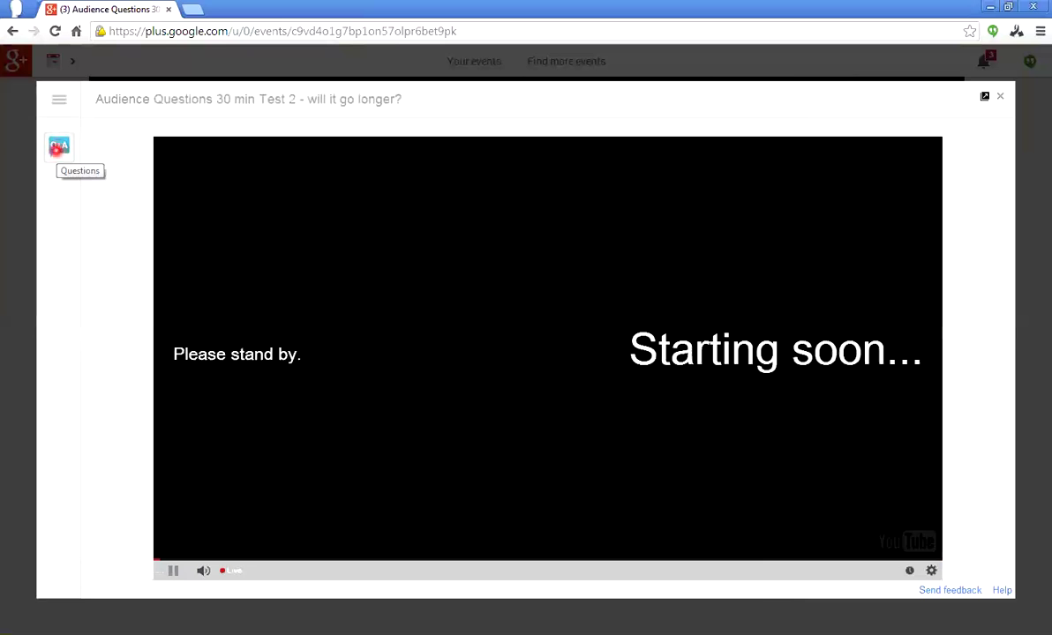
left_click(57, 147)
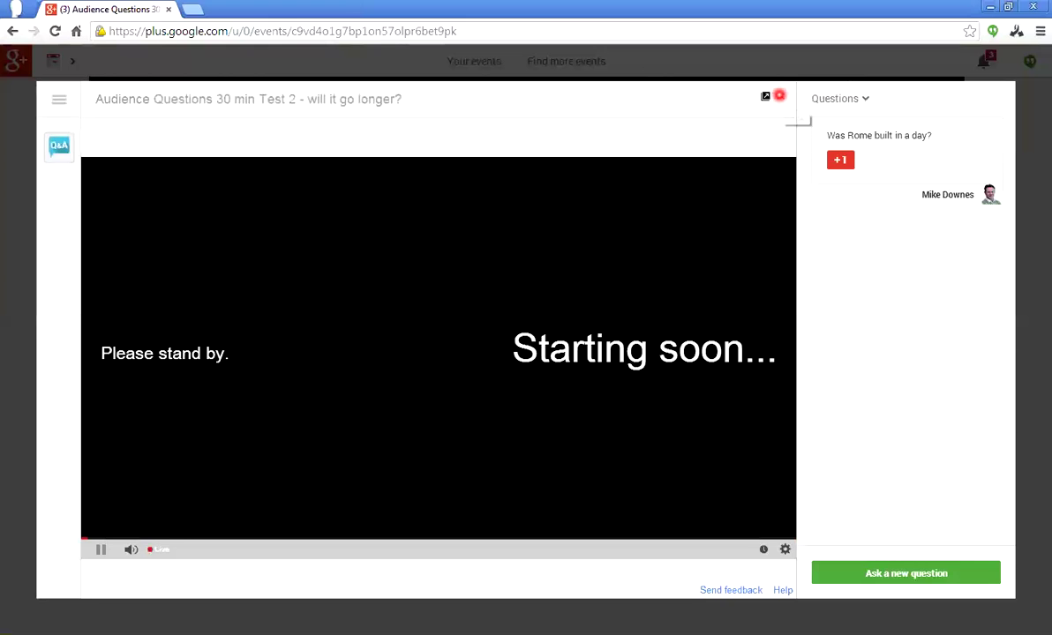
left_click(779, 94)
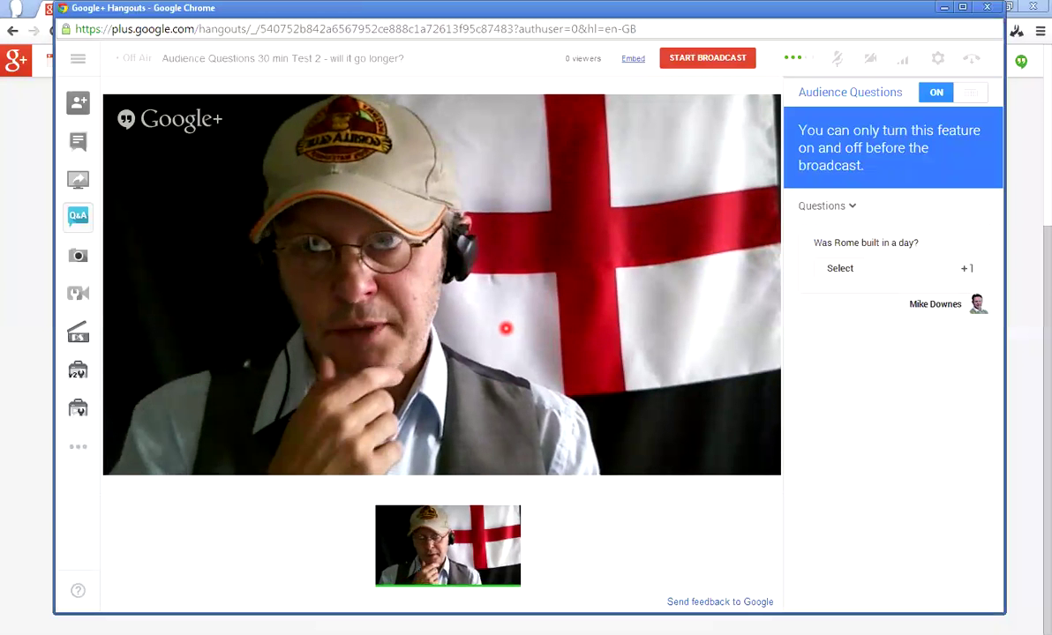
- Check the Questions dropdown to confirm "Was Rome built in a day?" is listed
mouse_move(851, 311)
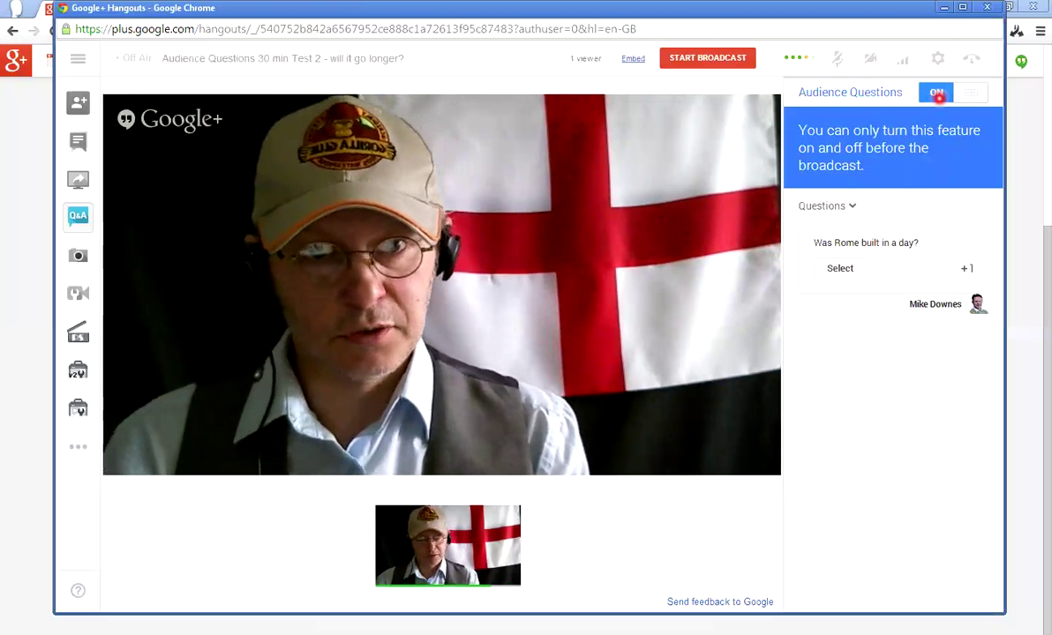
left_click(852, 204)
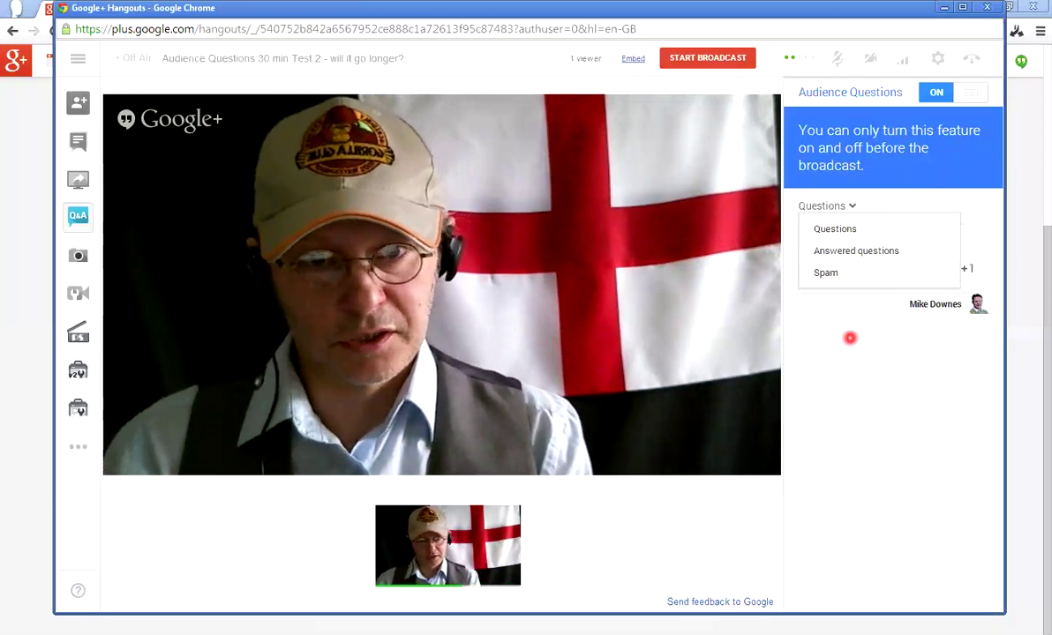
left_click(850, 338)
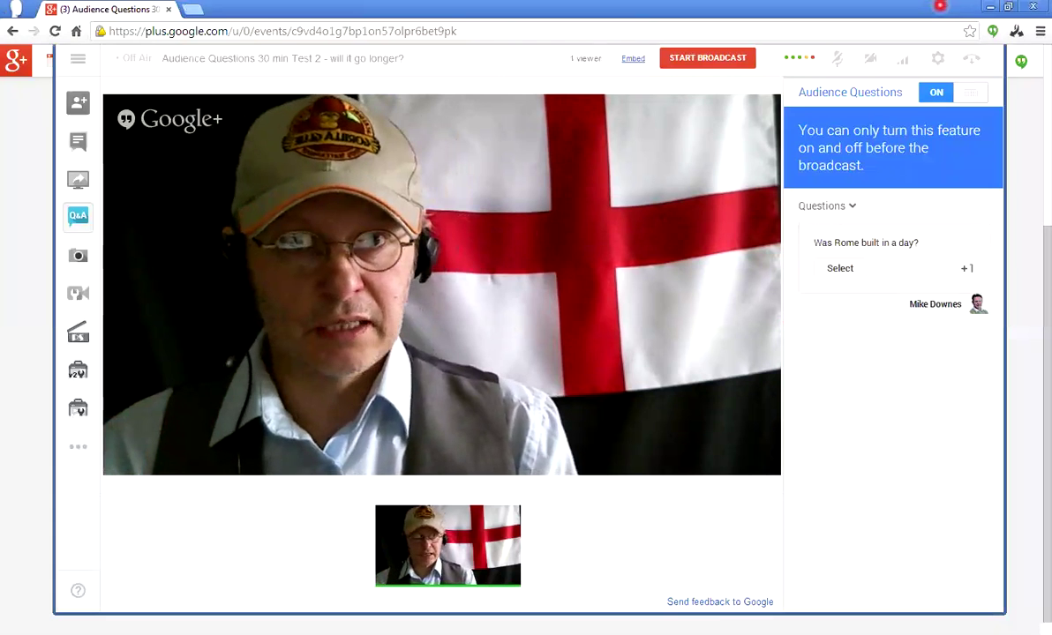
left_click(941, 6)
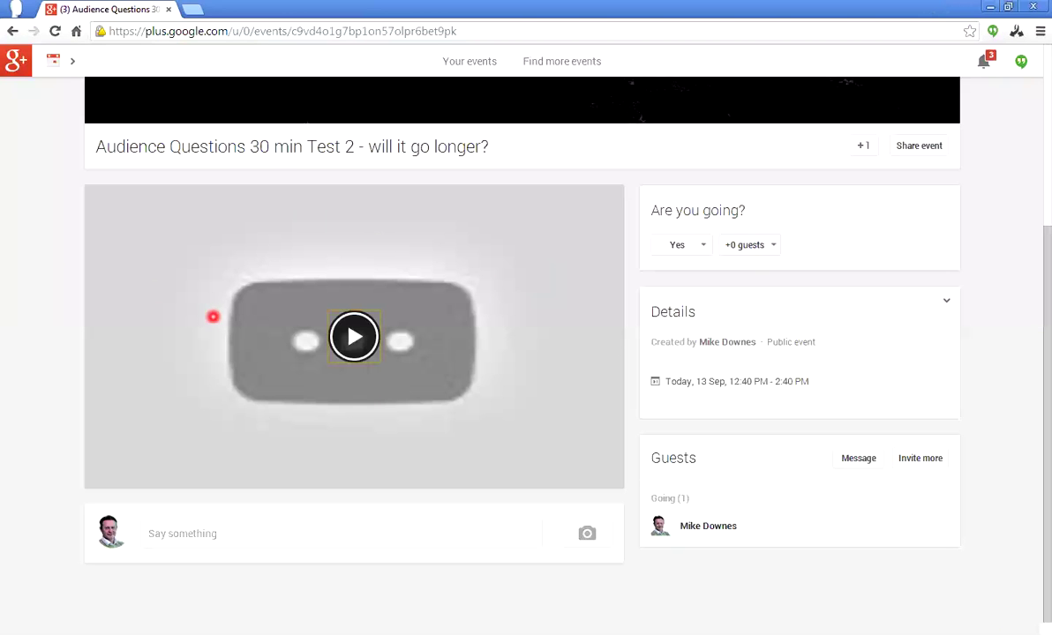